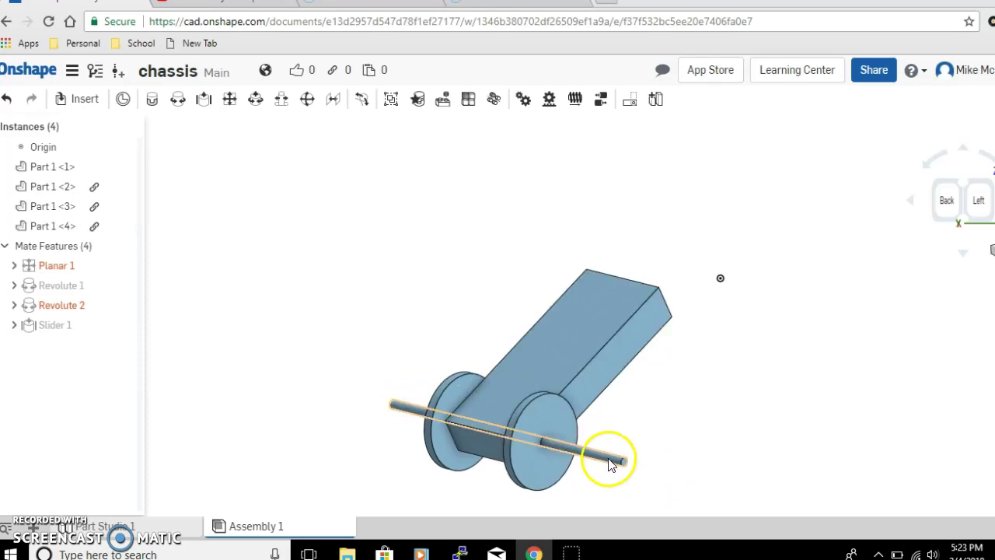
Step: Drag the slider-mated axle along its axis until it protrudes past both wheels
mouse_move(610, 464)
left_mouse_down()
mouse_move(642, 463)
mouse_move(593, 455)
left_mouse_up()
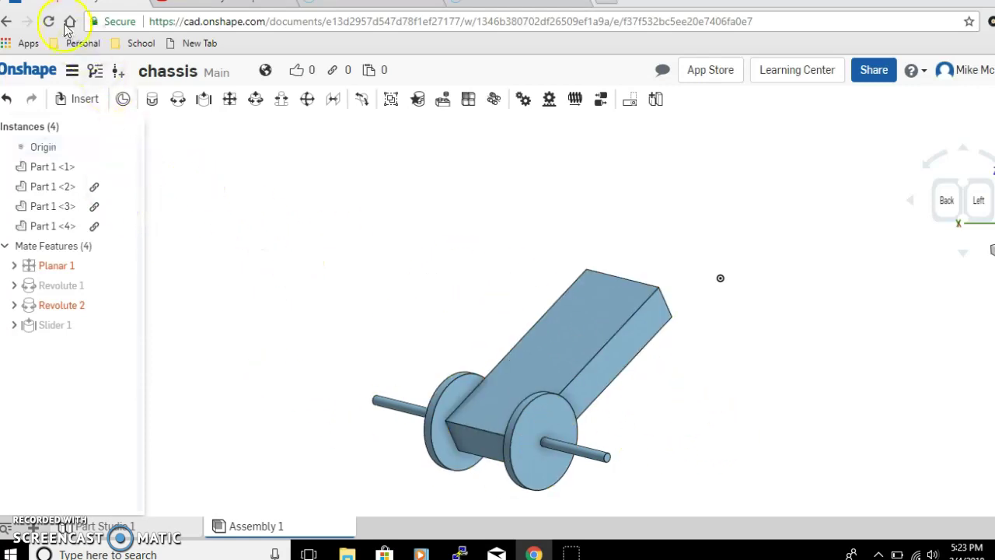
Step: Close the chassis document and open the wheel document from the documents list
left_click(73, 71)
left_click(98, 262)
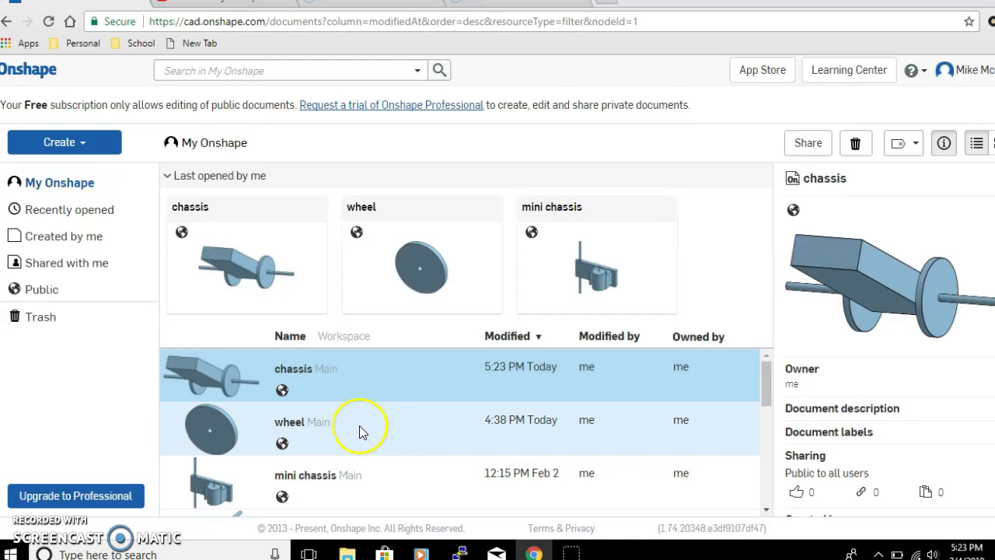
left_click(292, 426)
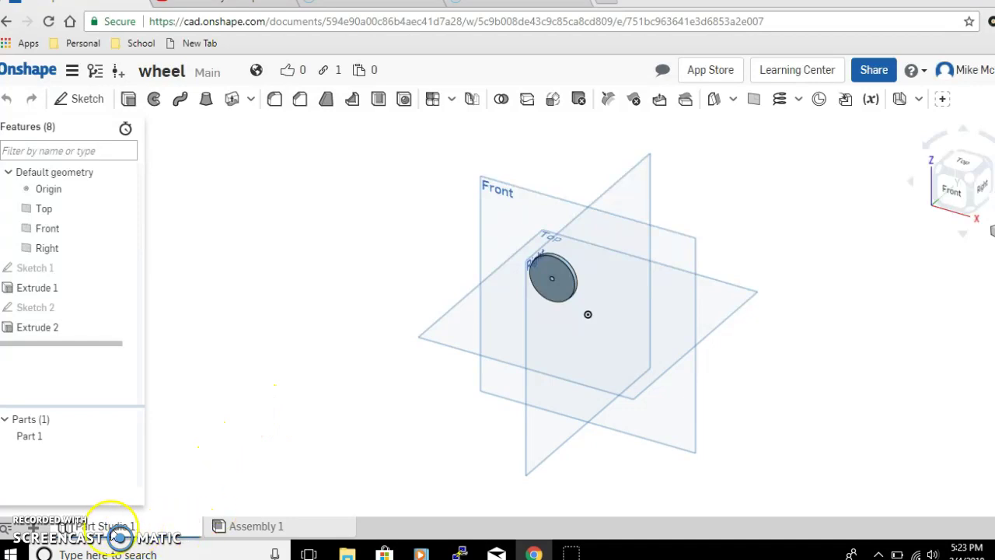
mouse_move(116, 531)
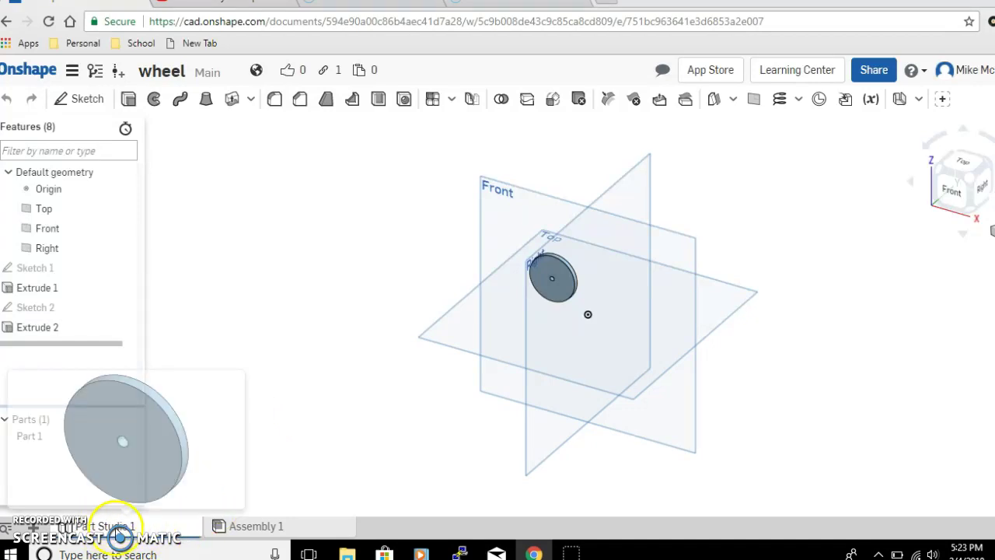
mouse_move(264, 533)
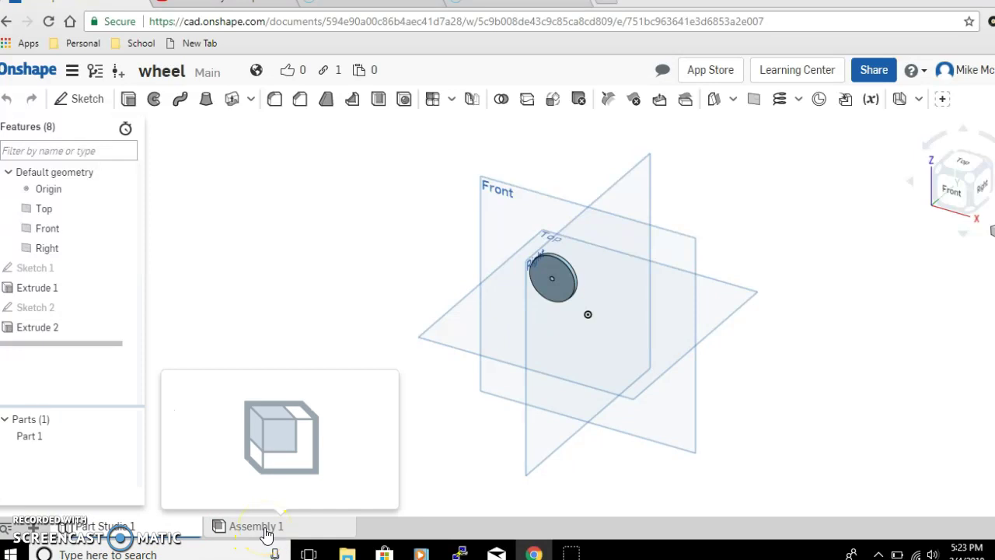
Step: Insert and place one instance of Part 1 from Part Studio 1 in Assembly 1
left_click(265, 532)
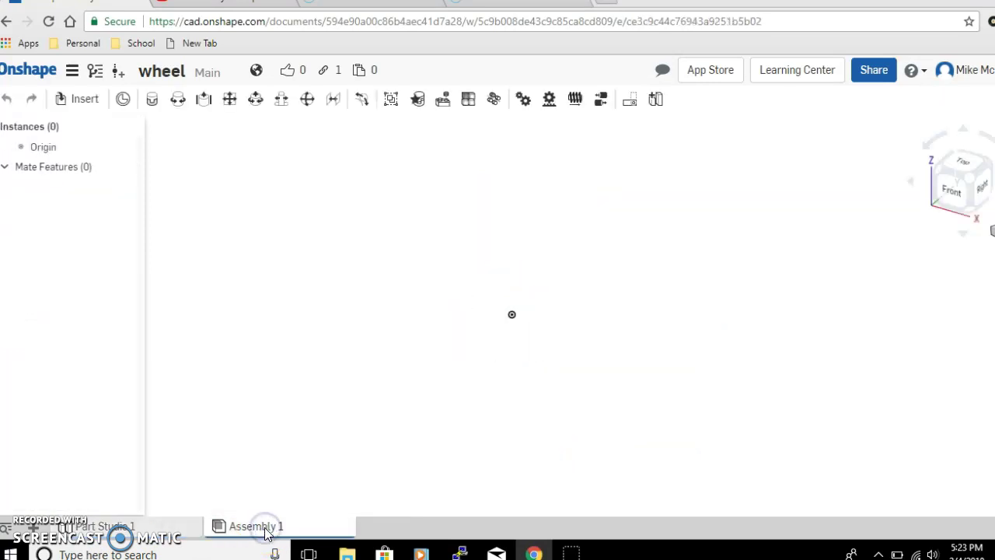
left_click(84, 101)
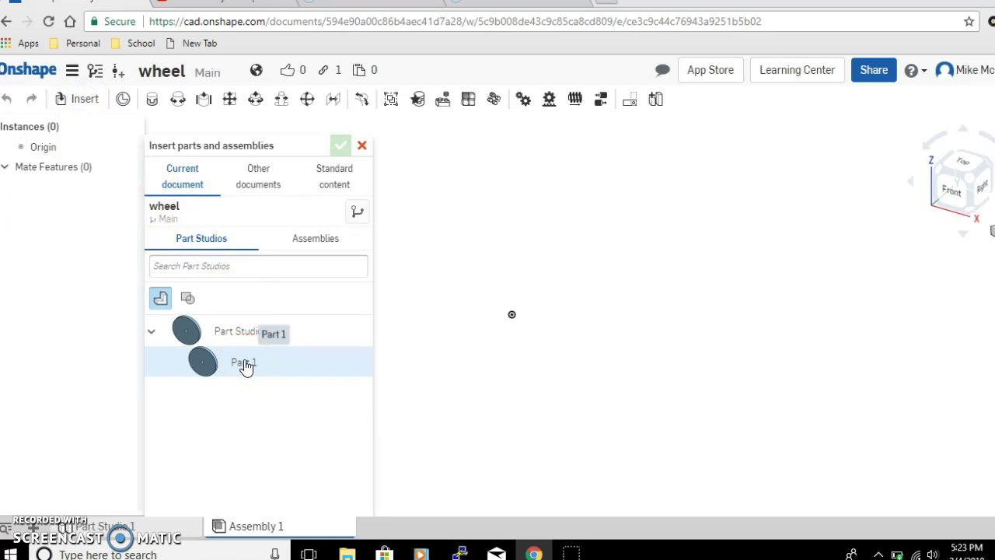
left_click(245, 364)
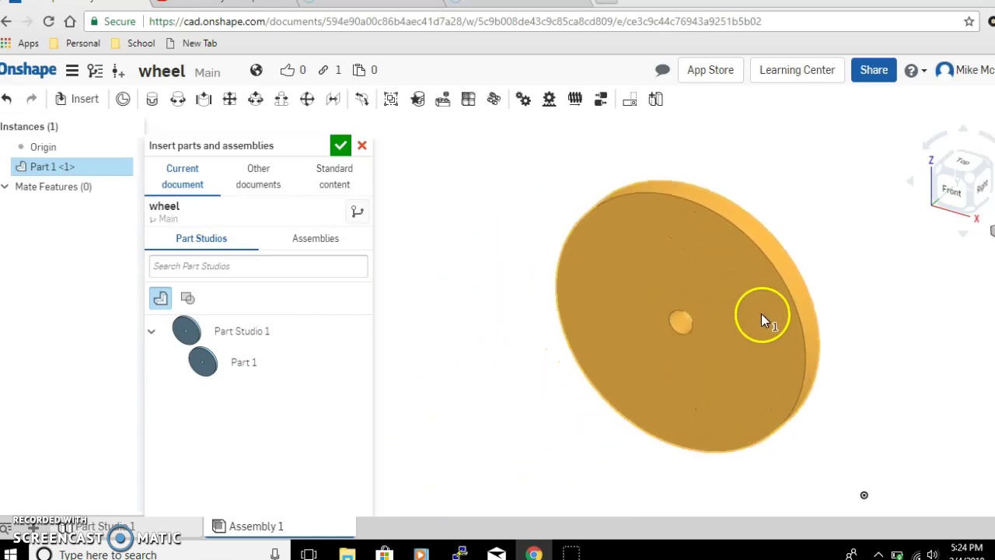
left_click(769, 311)
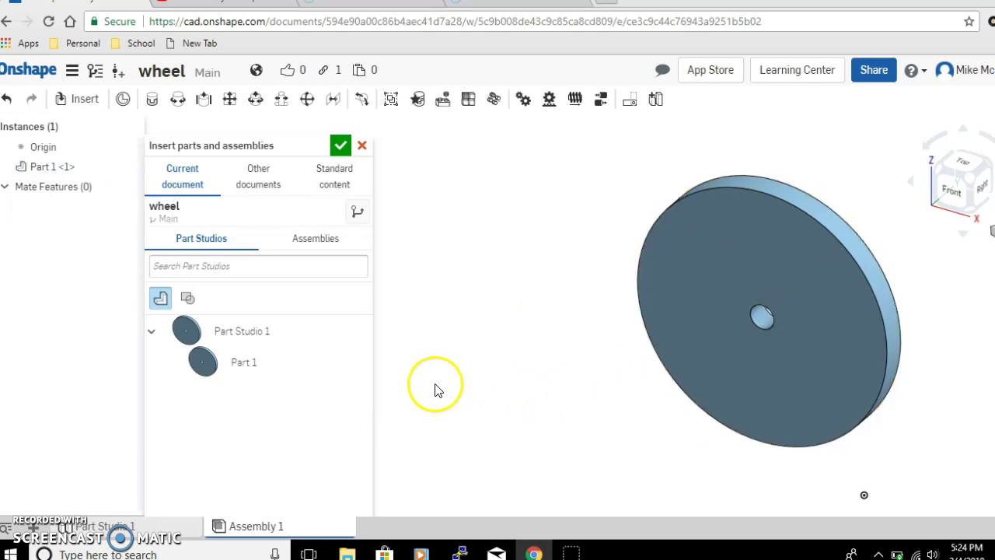
right_click(707, 360)
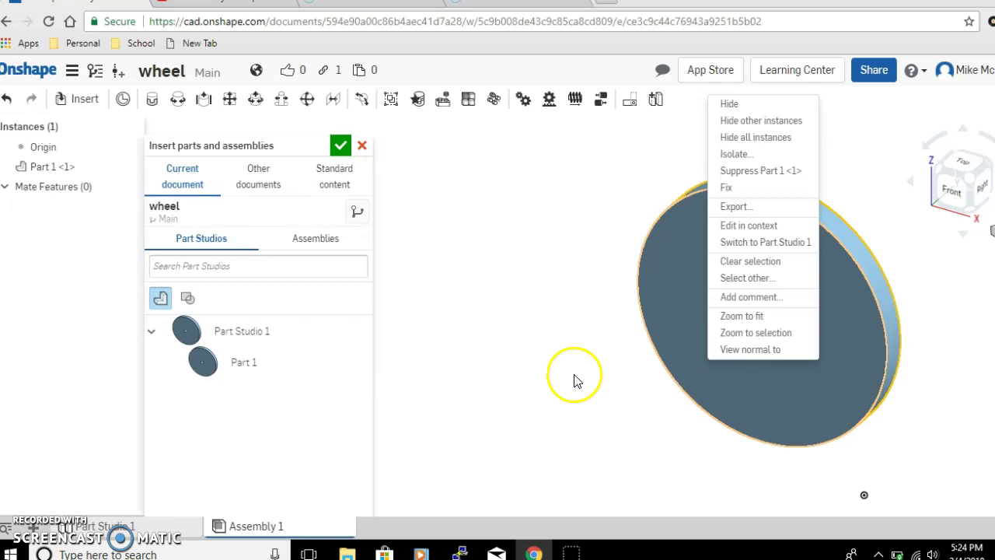
left_click(549, 347)
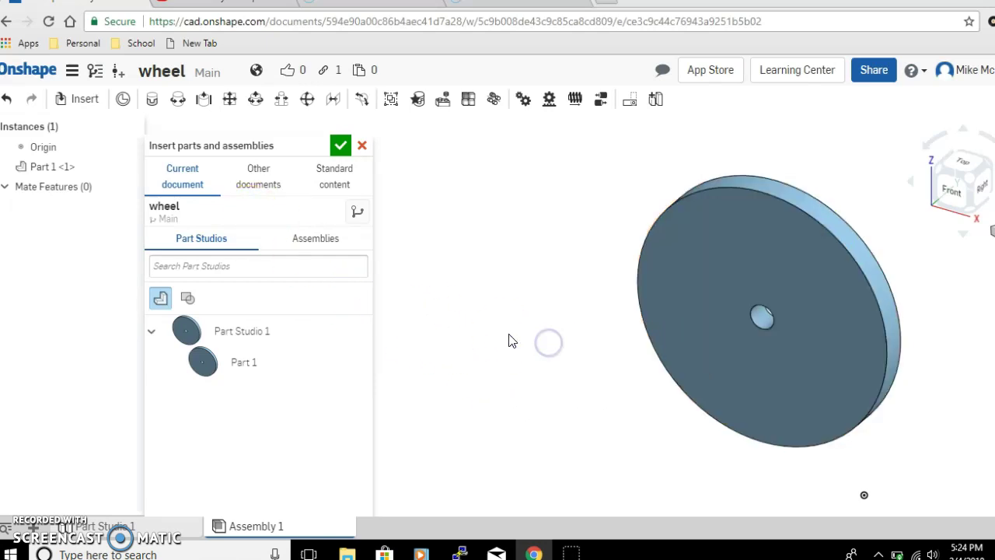
Step: Insert Part 1 from the axle document beside the wheel
left_click(258, 182)
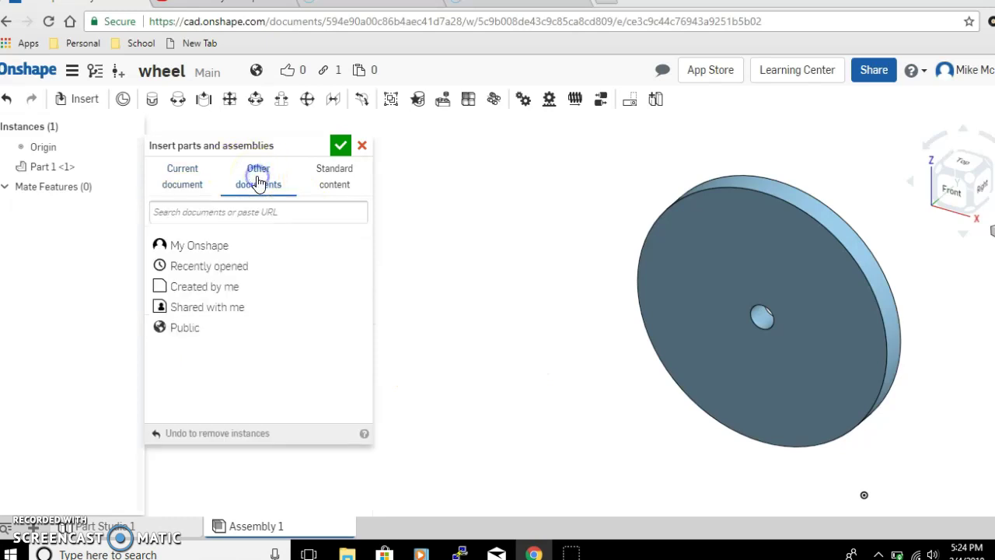
left_click(218, 290)
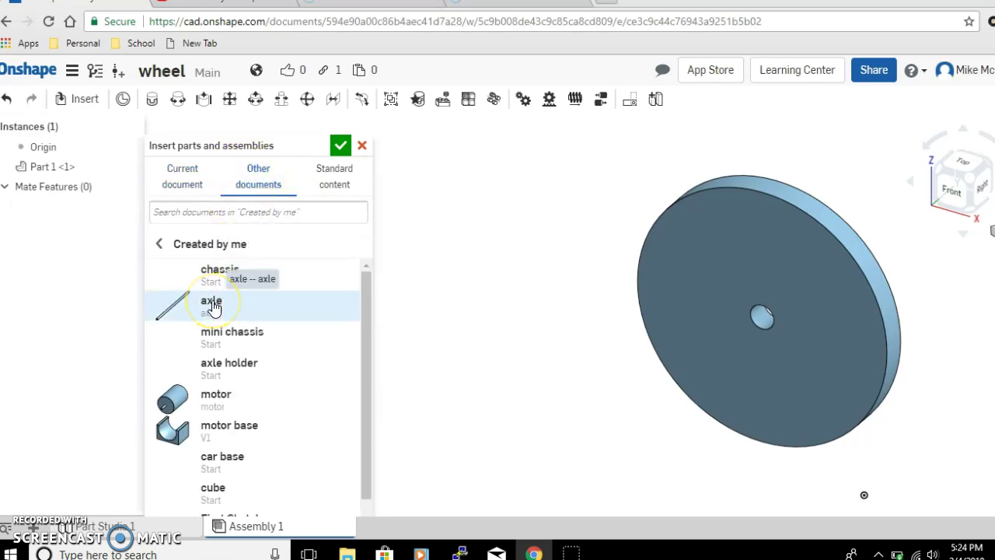
left_click(214, 308)
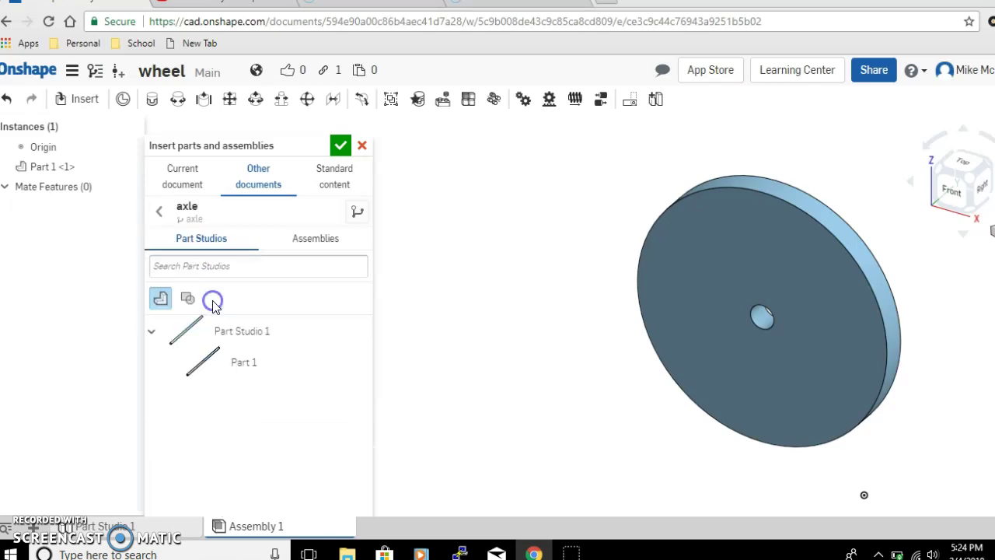
left_click(238, 362)
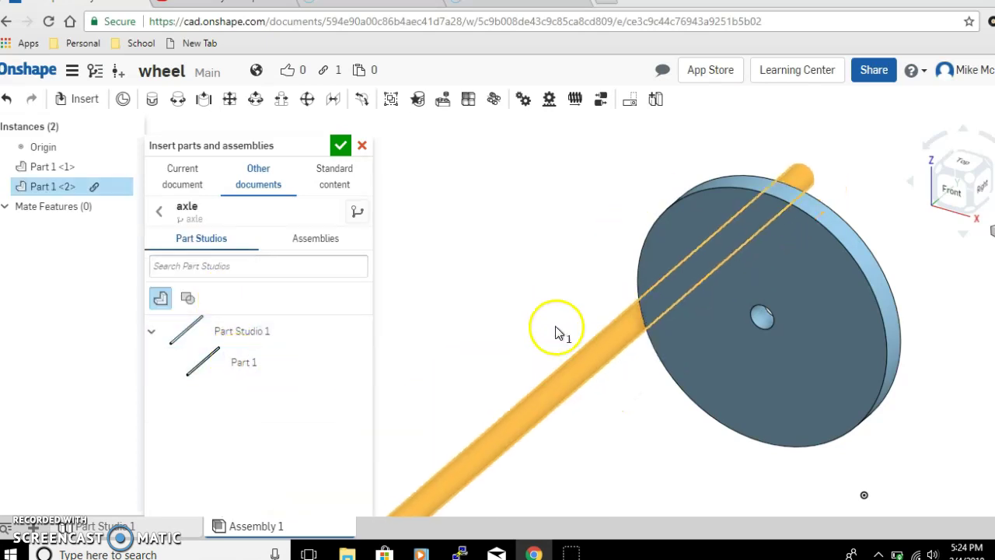
left_click(530, 298)
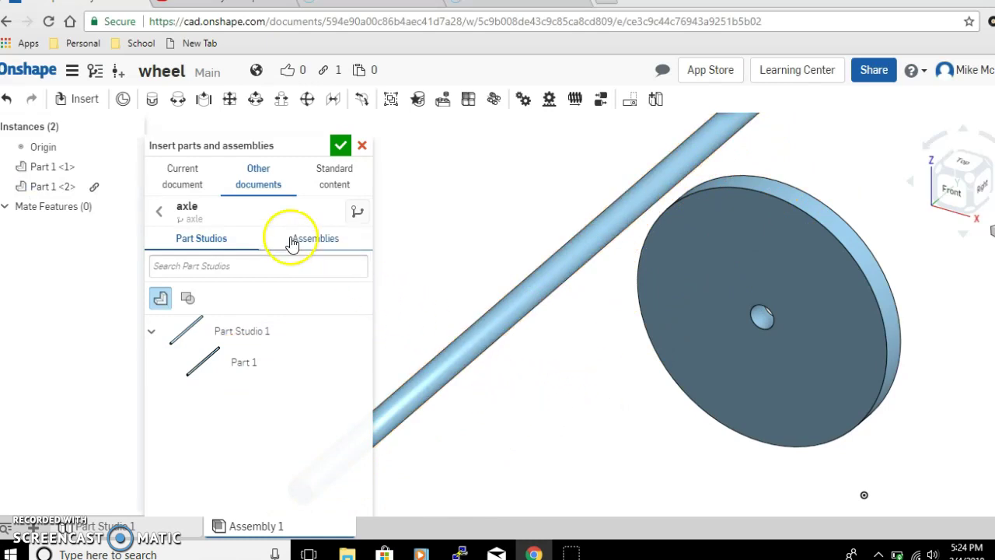
Step: Browse to the chassis document's parts among documents created by me
left_click(249, 189)
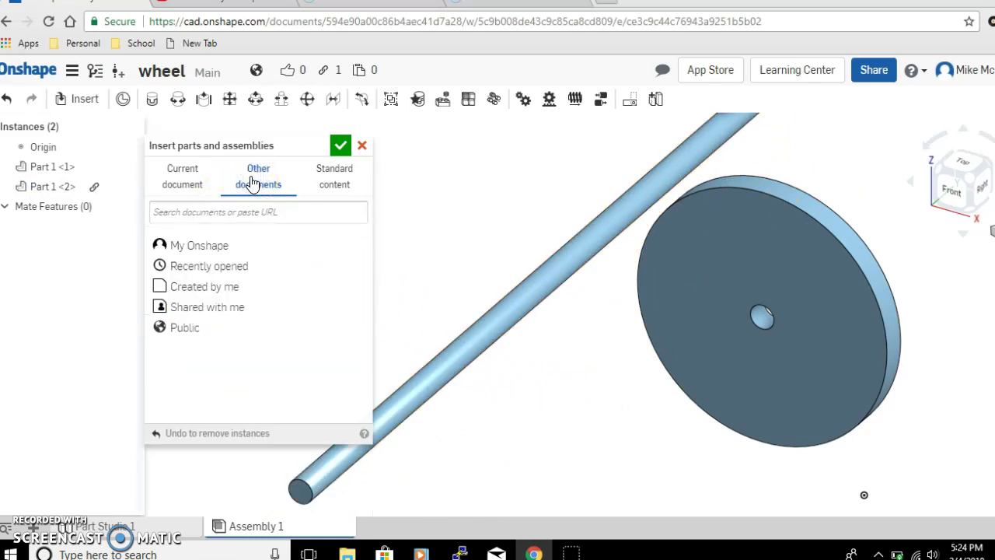
left_click(207, 286)
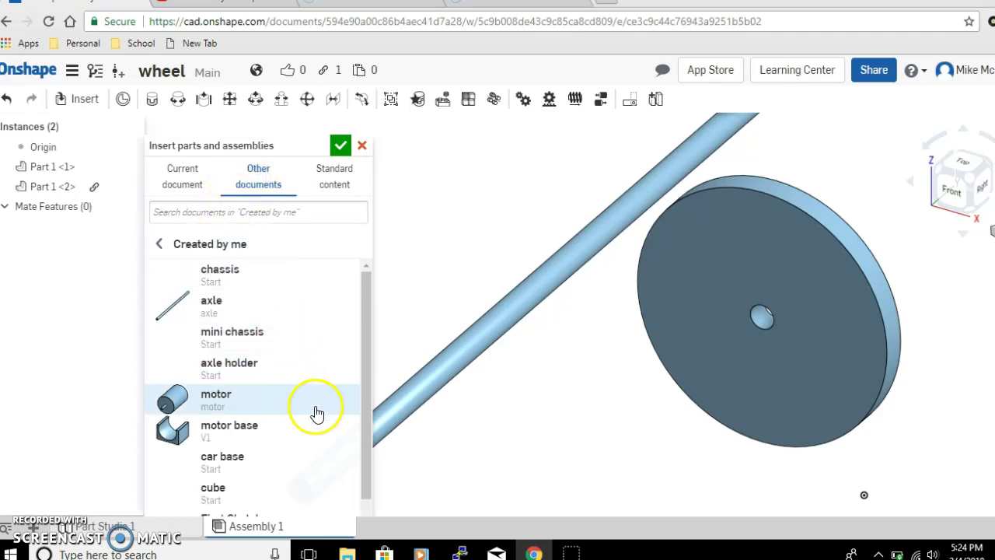
left_click(241, 269)
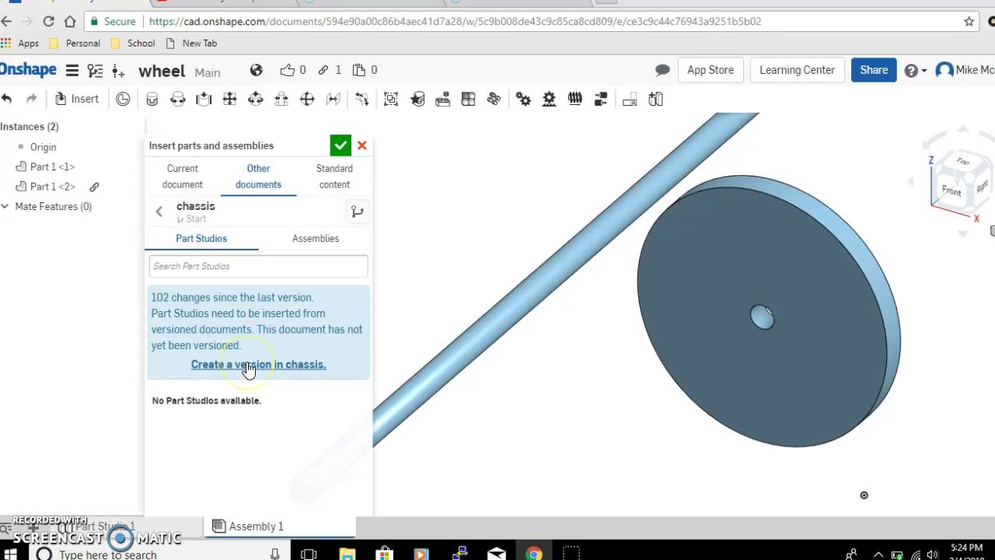
Step: Create a version of the chassis document named 'chassis'
left_click(249, 368)
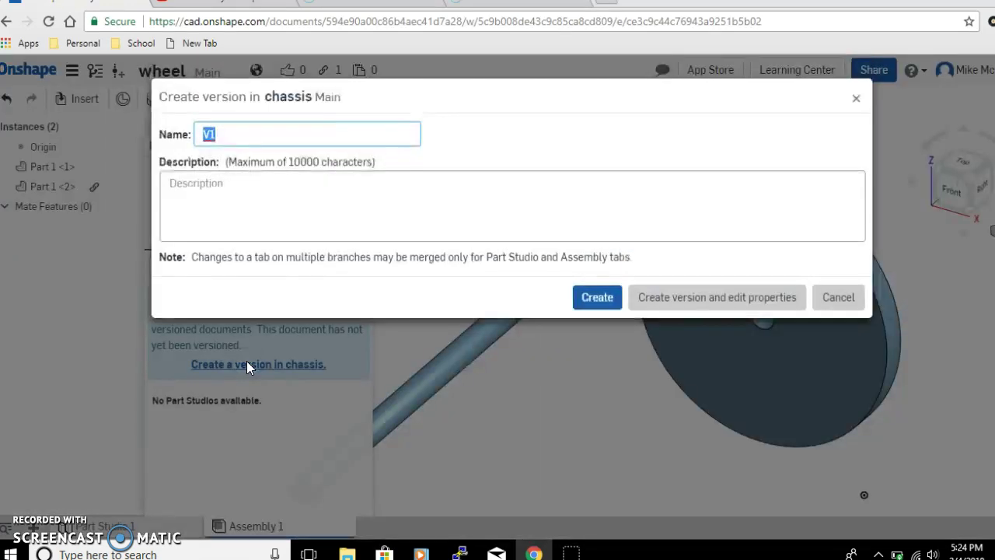
type("chassis")
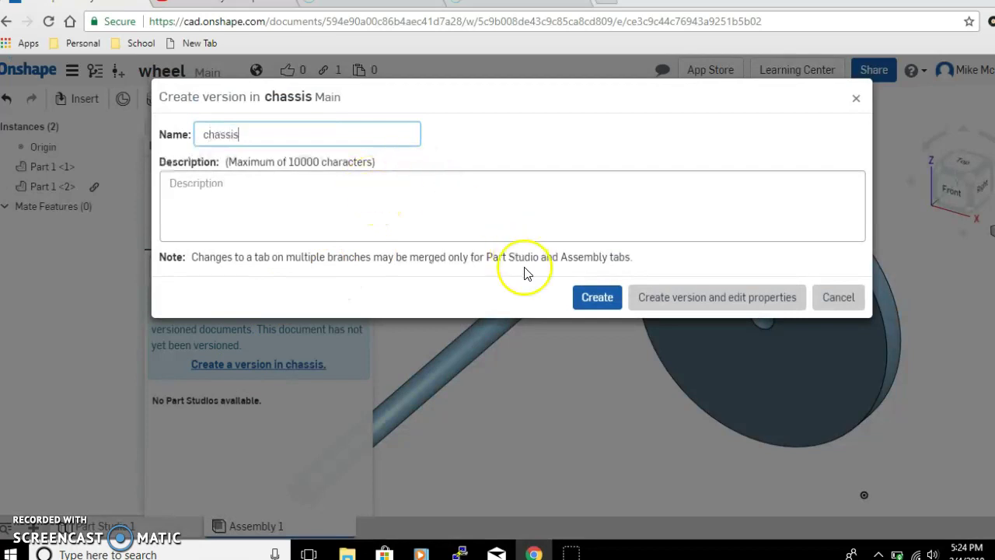
left_click(588, 303)
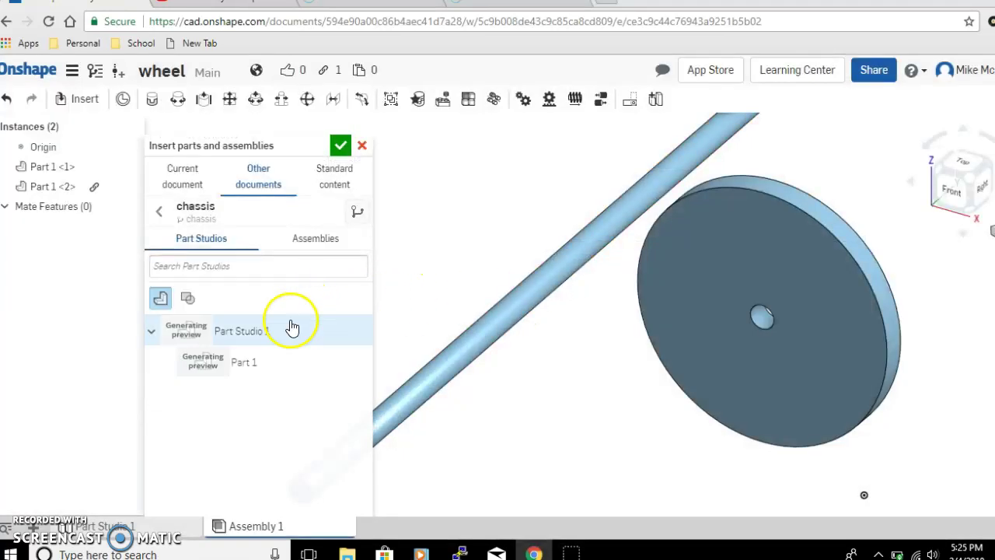
Step: Insert and place the chassis Part 1 in the assembly, then finish inserting
left_click(244, 361)
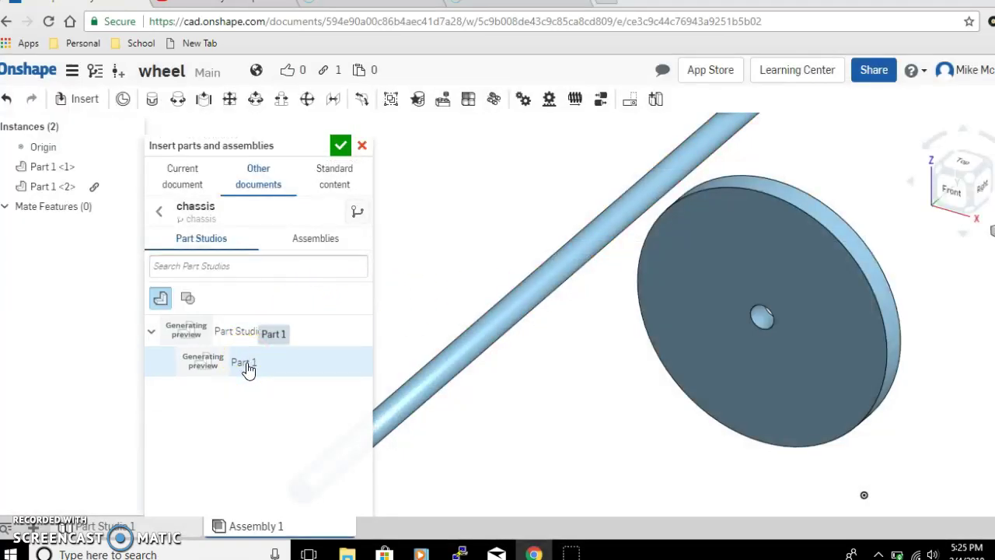
left_click(244, 366)
left_click(469, 384)
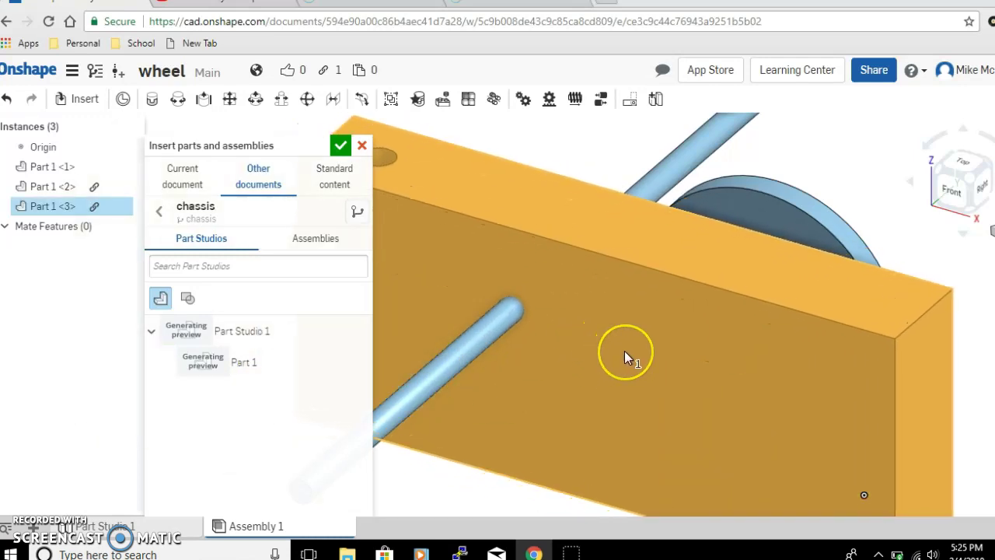
left_click(624, 350)
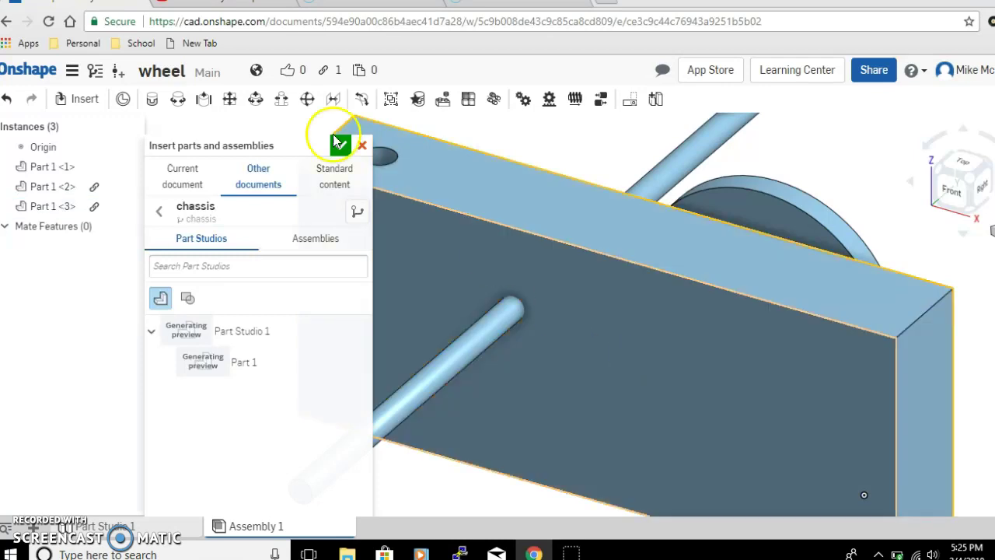
left_click(339, 147)
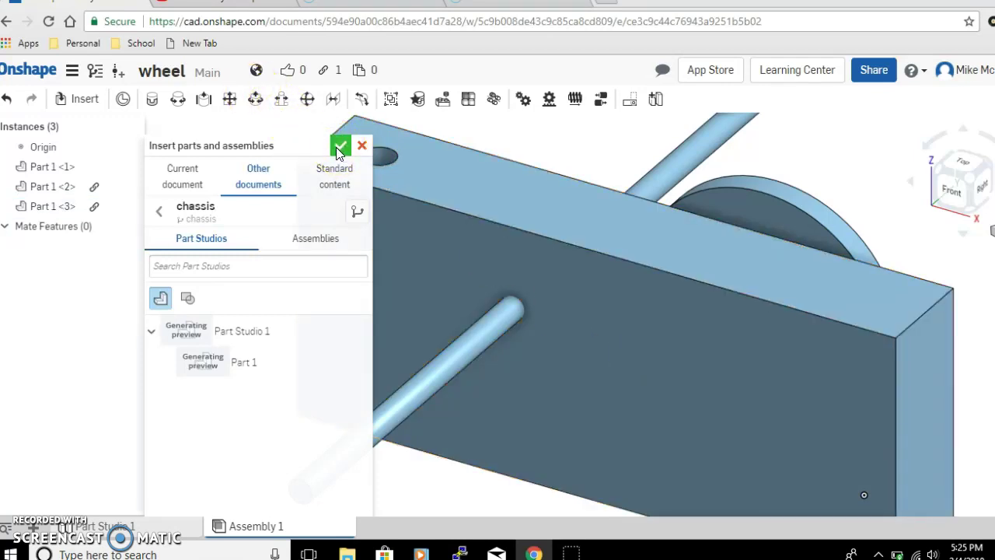
left_click(340, 147)
left_click(178, 239)
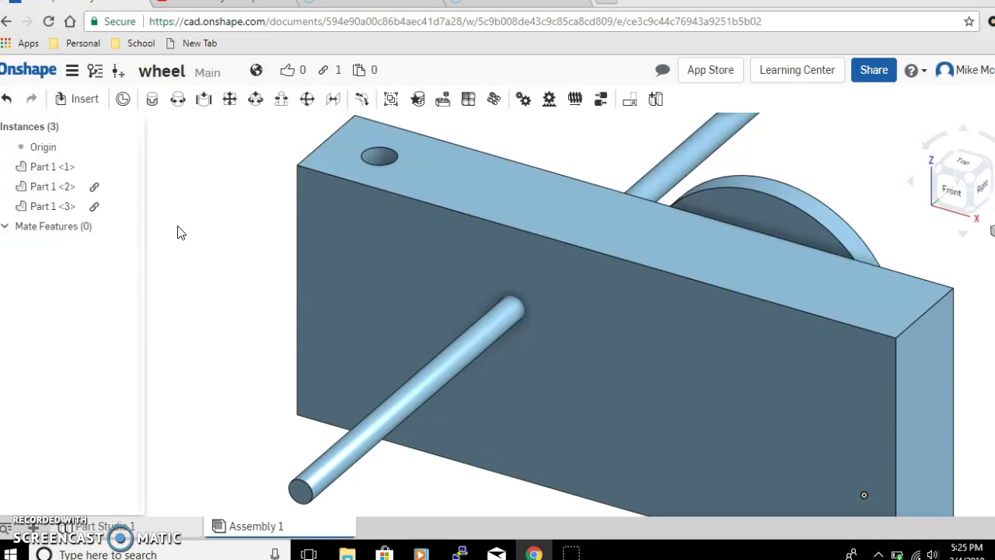
Step: Slide the chassis block along X and then vertically with its triad, ending at 0.33 in
left_click(343, 264)
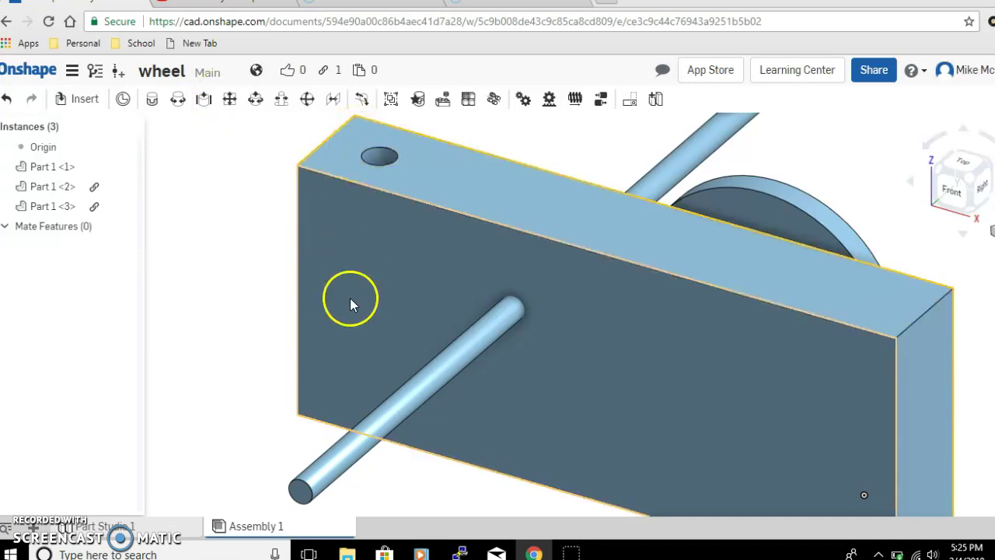
scroll(350, 298, "down", 3)
scroll(358, 307, "down", 1)
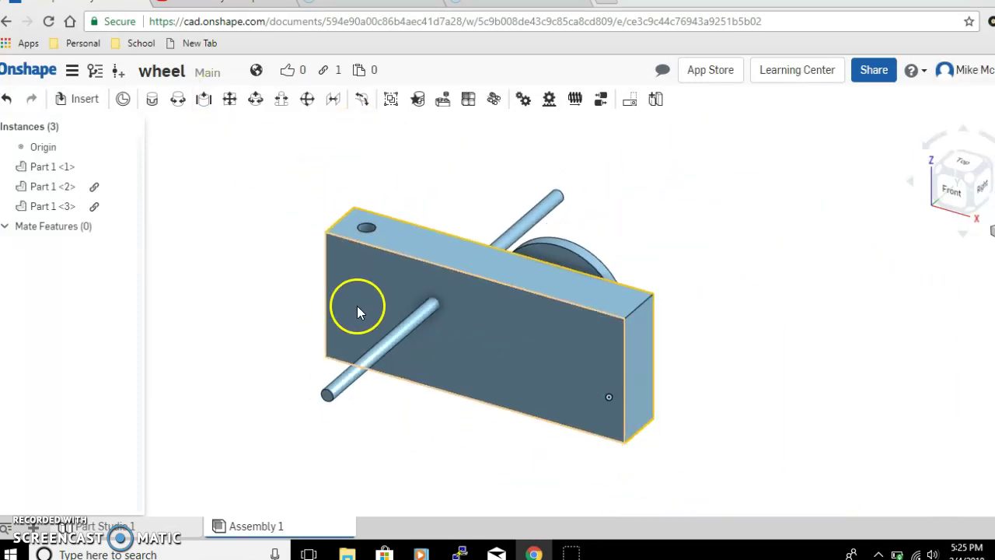
left_click(357, 350)
left_click_drag(595, 305, 517, 299)
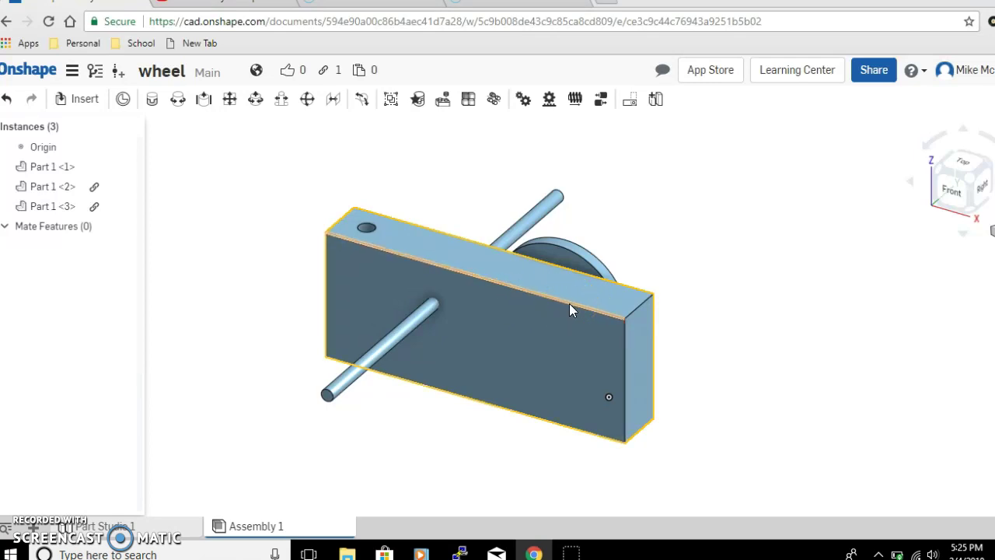
left_click(571, 372)
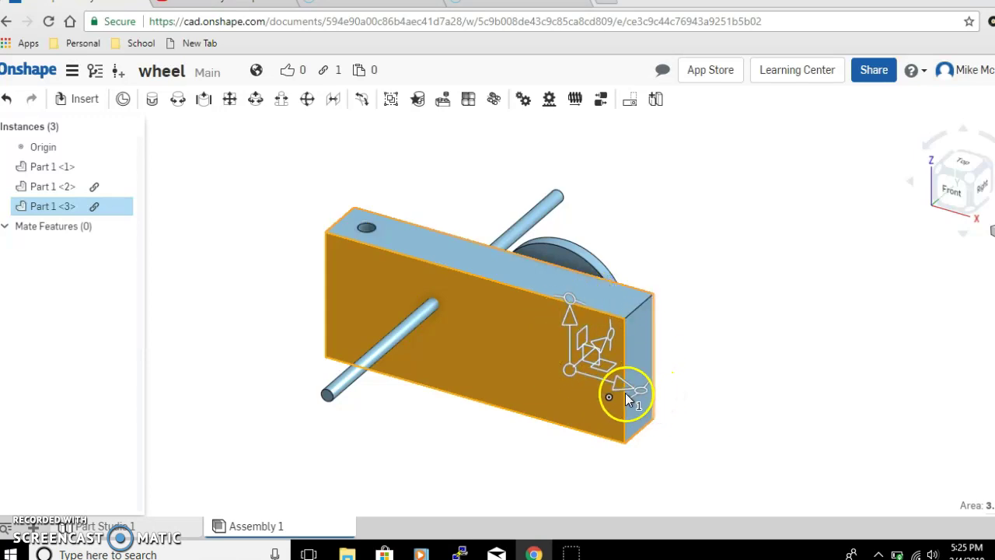
left_click_drag(621, 386, 705, 304)
left_click(702, 334)
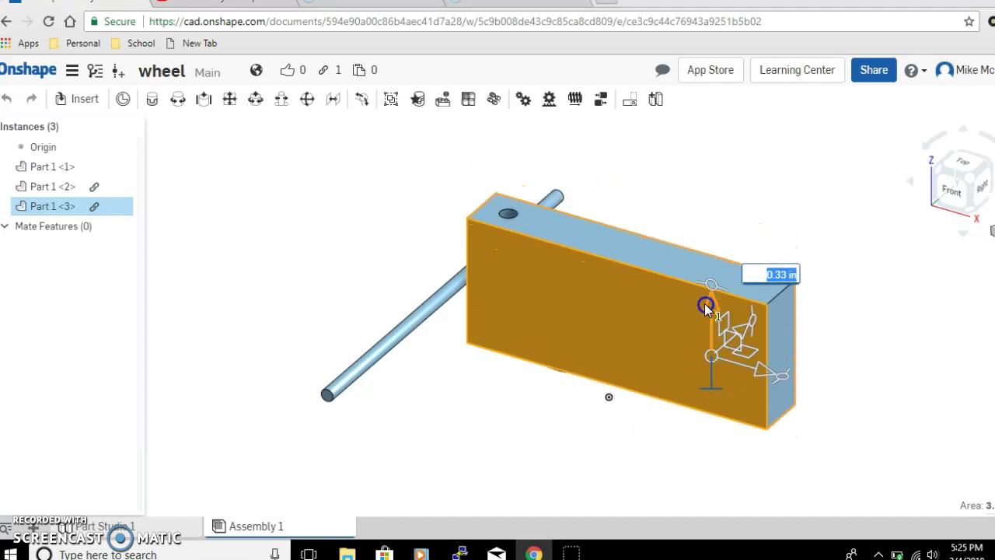
left_click_drag(728, 380, 630, 420)
Step: Rotate the chassis block through 25 and 60 deg, then on to about 82 deg
left_click_drag(756, 333, 808, 348)
type("25")
key("Return")
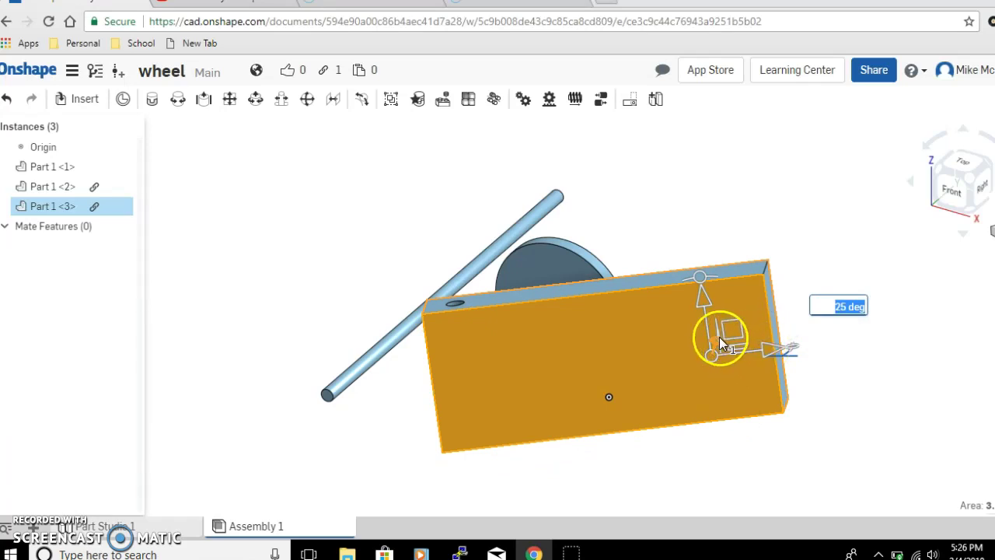
left_click_drag(794, 347, 793, 361)
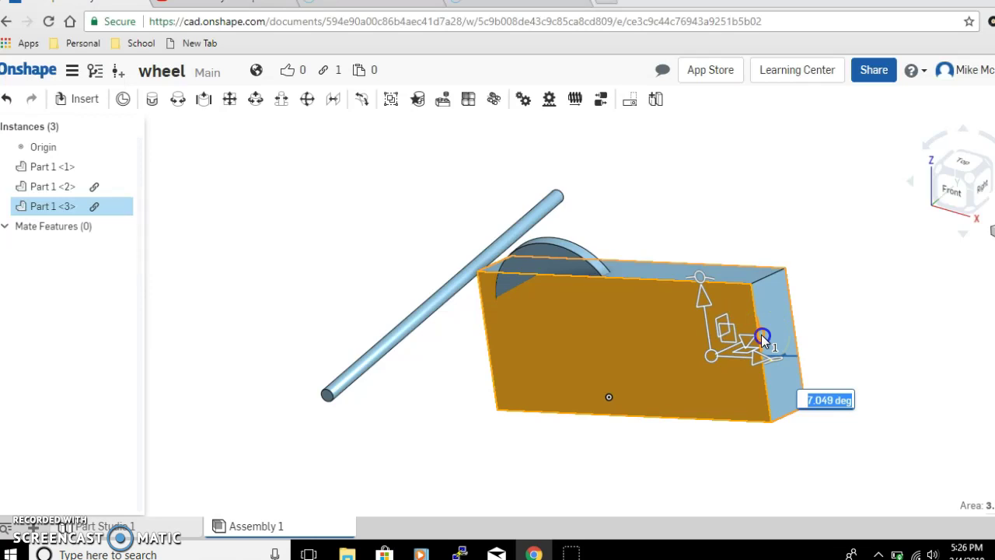
type("60")
key("Return")
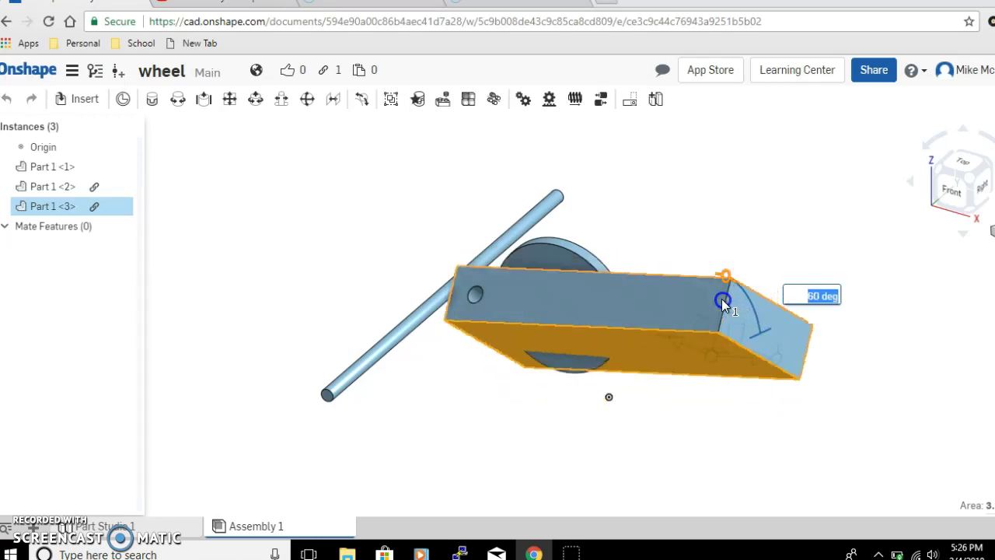
left_click_drag(721, 299, 708, 297)
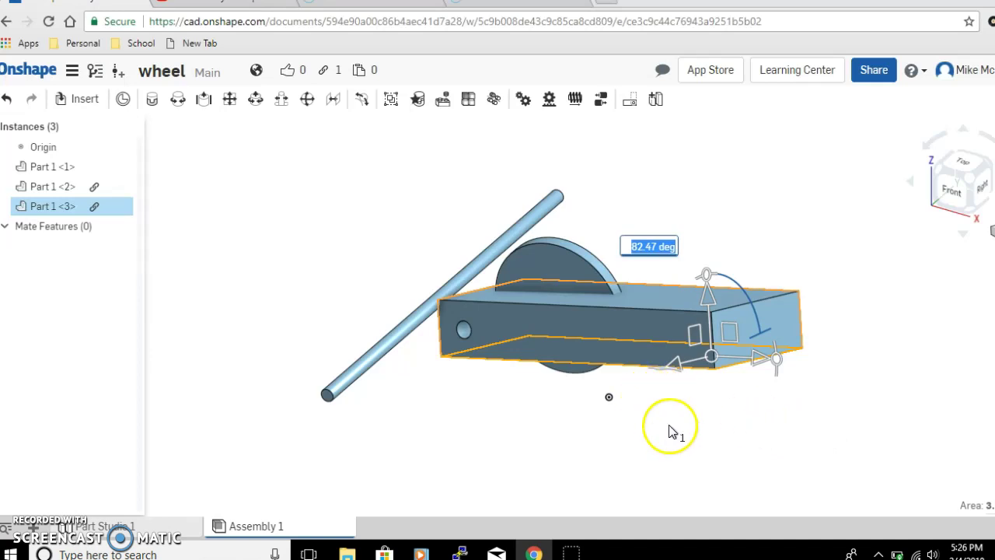
left_click(699, 420)
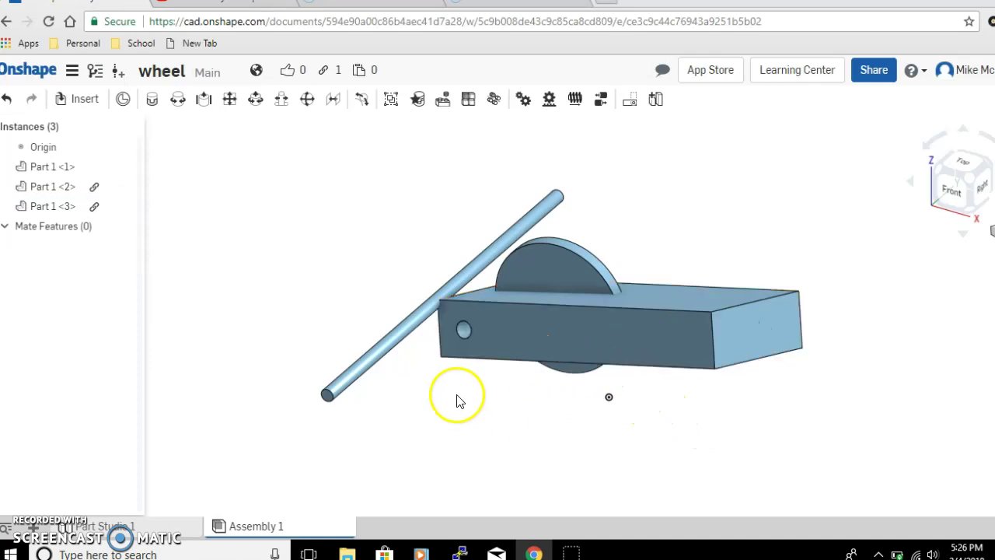
left_click(574, 275)
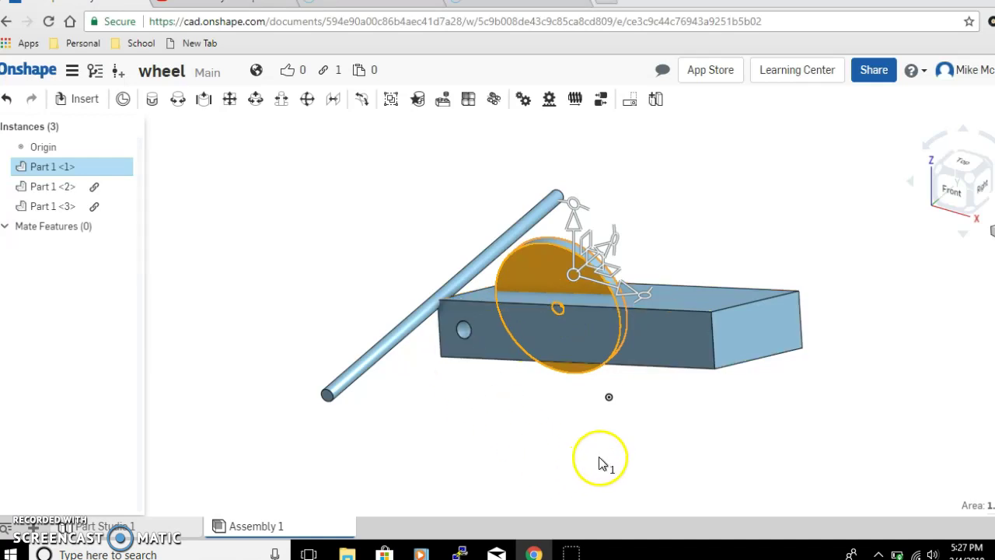
left_click(504, 418)
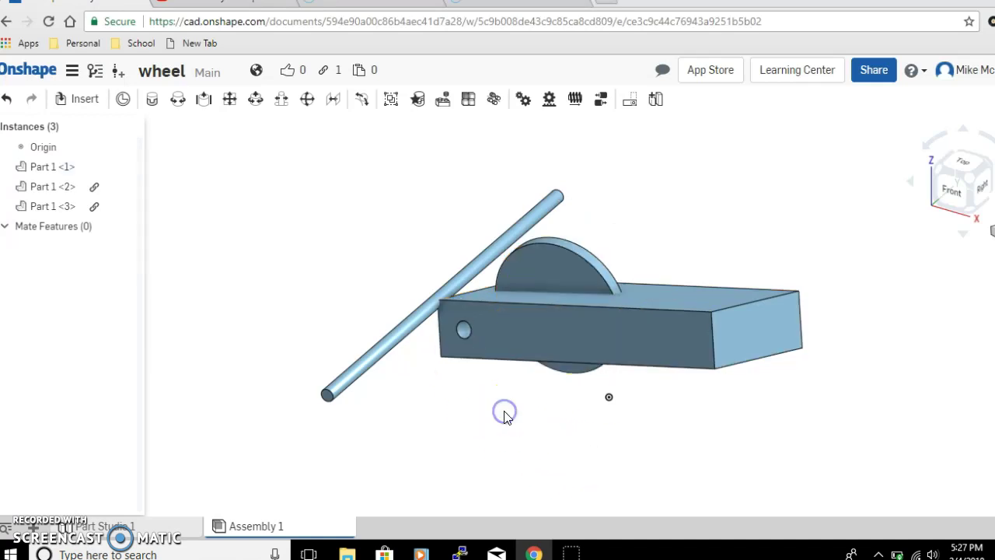
Step: Start a revolute mate on the block hole, then cancel it
left_click(178, 105)
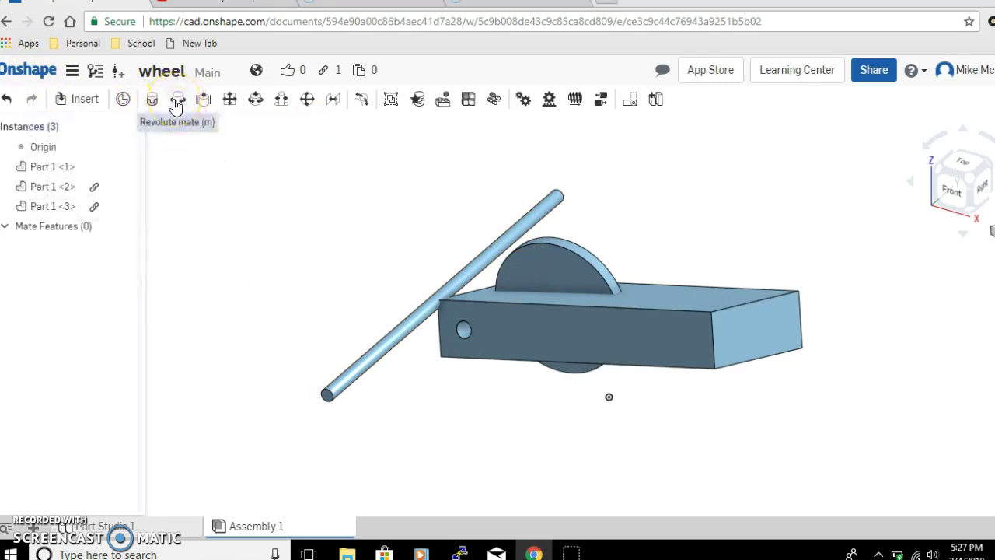
left_click(176, 105)
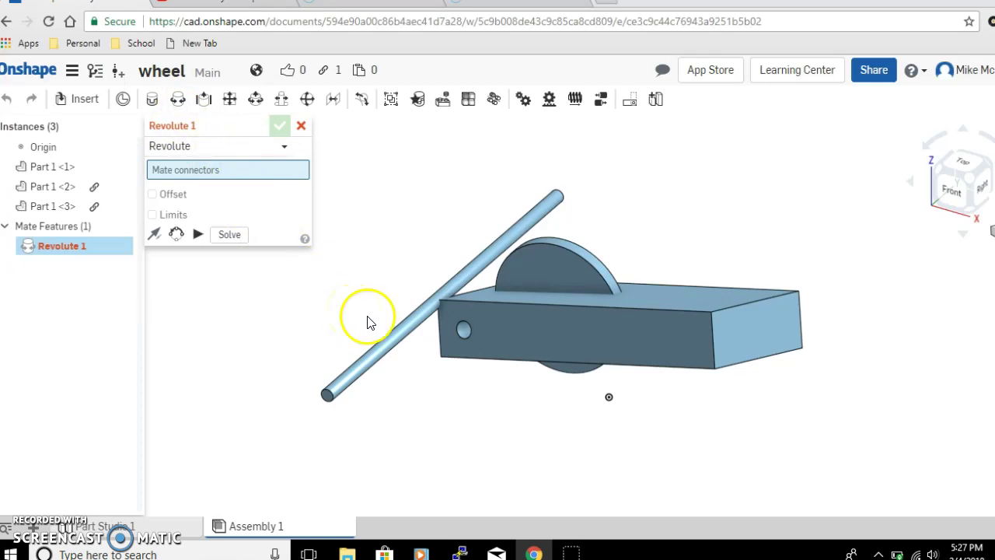
left_click(464, 330)
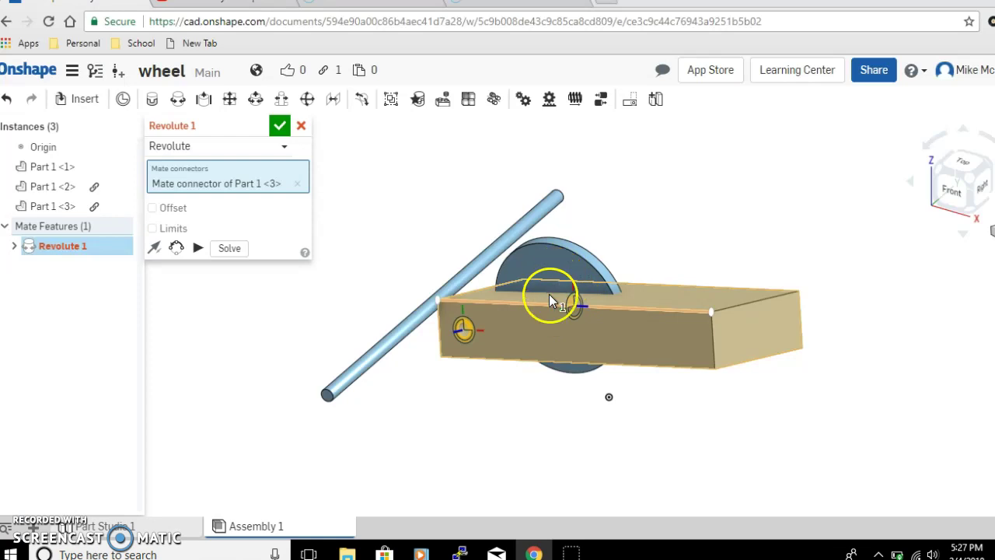
left_click(301, 124)
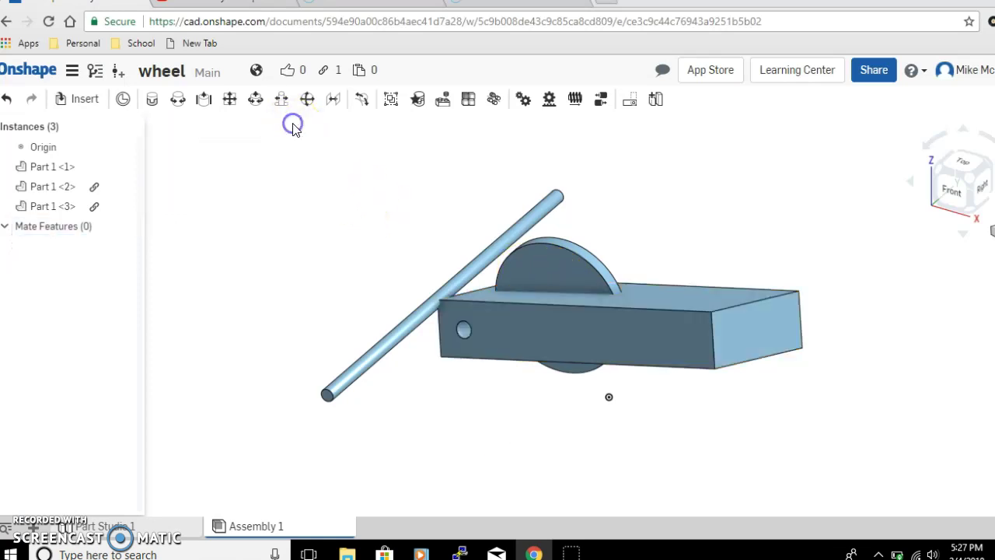
Step: Lower the chassis block by 0.49 in so the whole wheel shows above it
left_click(553, 340)
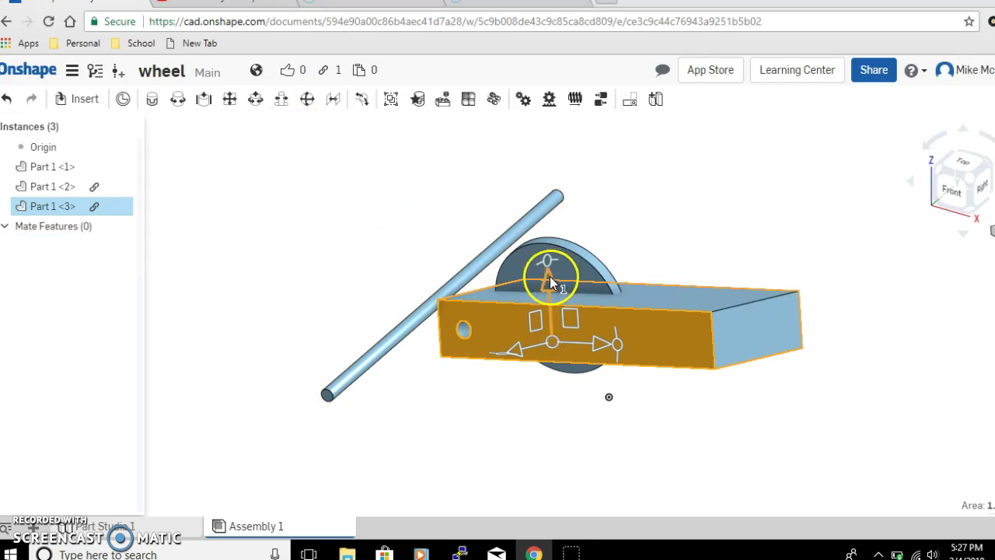
left_click_drag(550, 276, 555, 331)
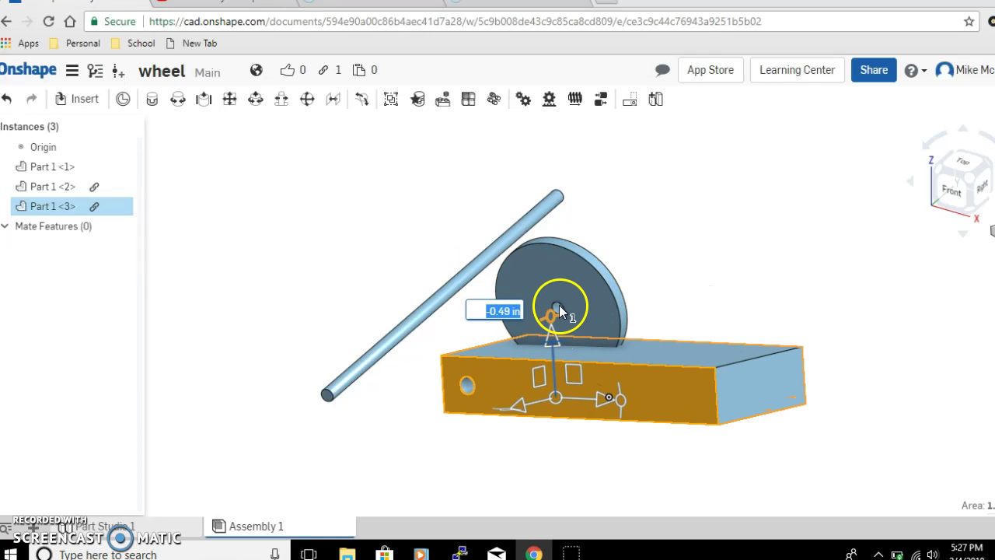
left_click(278, 221)
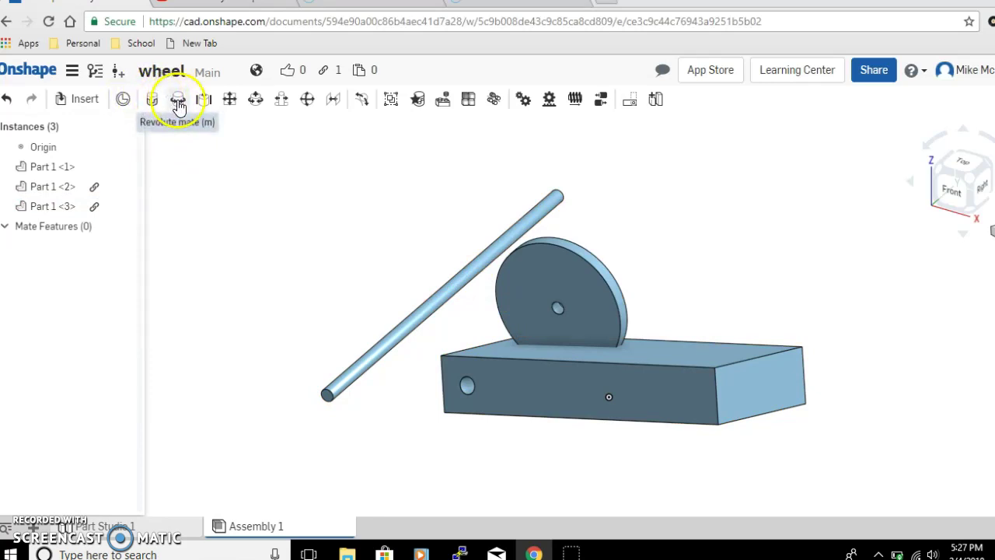
Step: Create a revolute mate from the chassis block's hole connector to the wheel's centre-hole connector
left_click(178, 102)
left_click(398, 327)
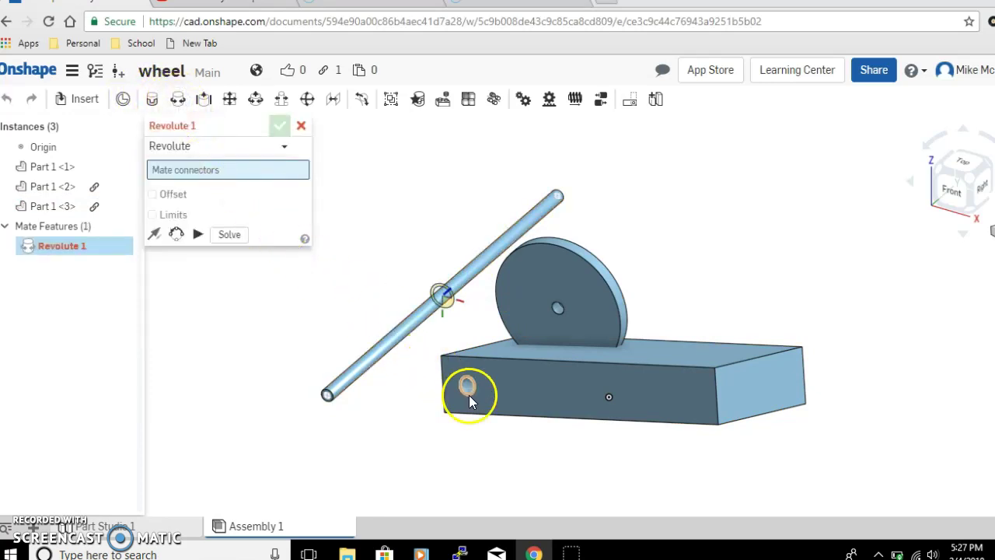
left_click(470, 388)
left_click(470, 387)
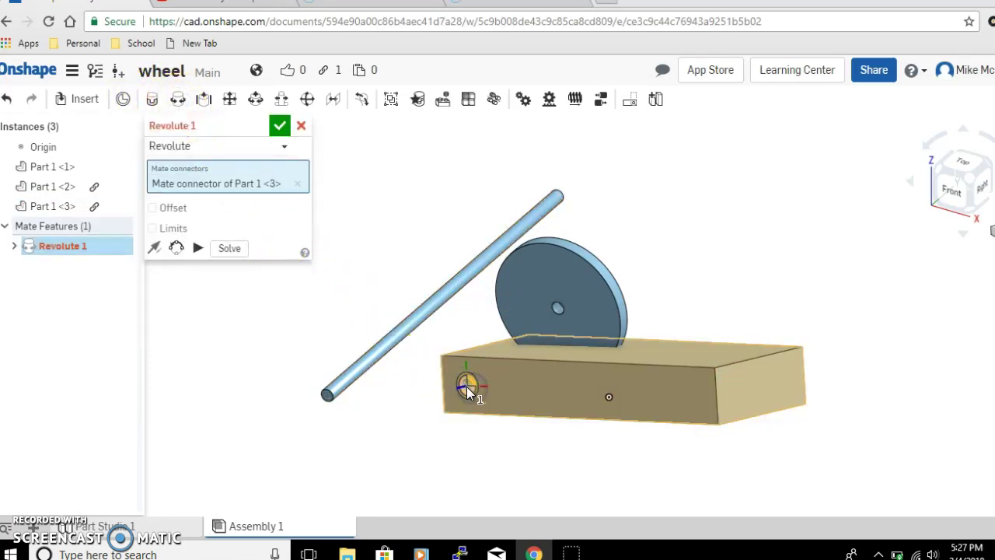
left_click(560, 308)
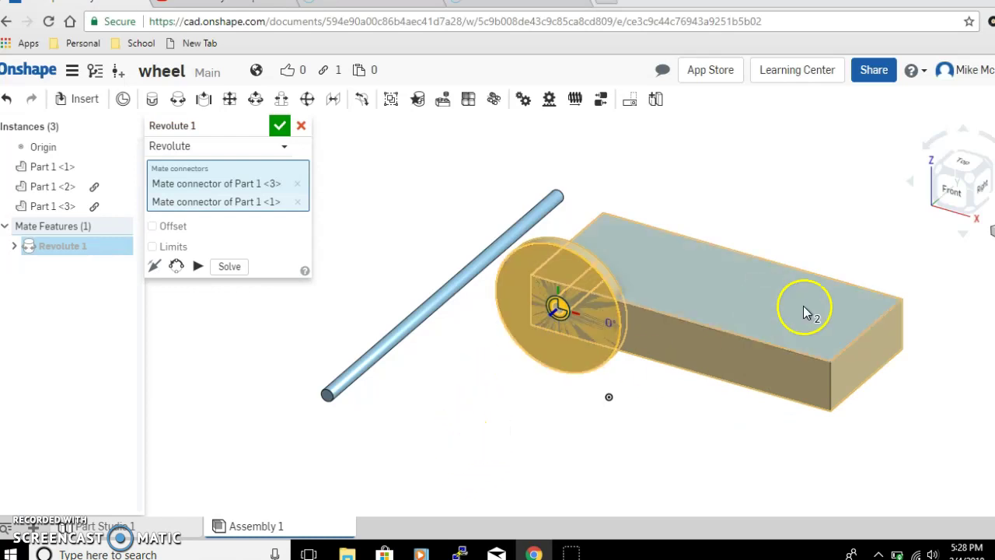
Step: Check the wheel alignment from standard views, flip the primary axis, and end in Front view
right_click_drag(609, 396, 571, 397)
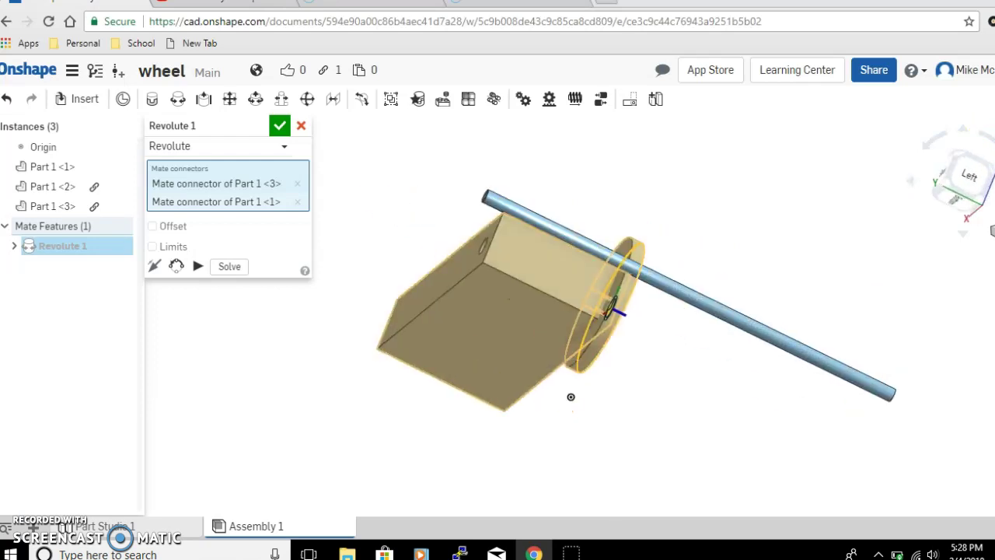
left_click(913, 188)
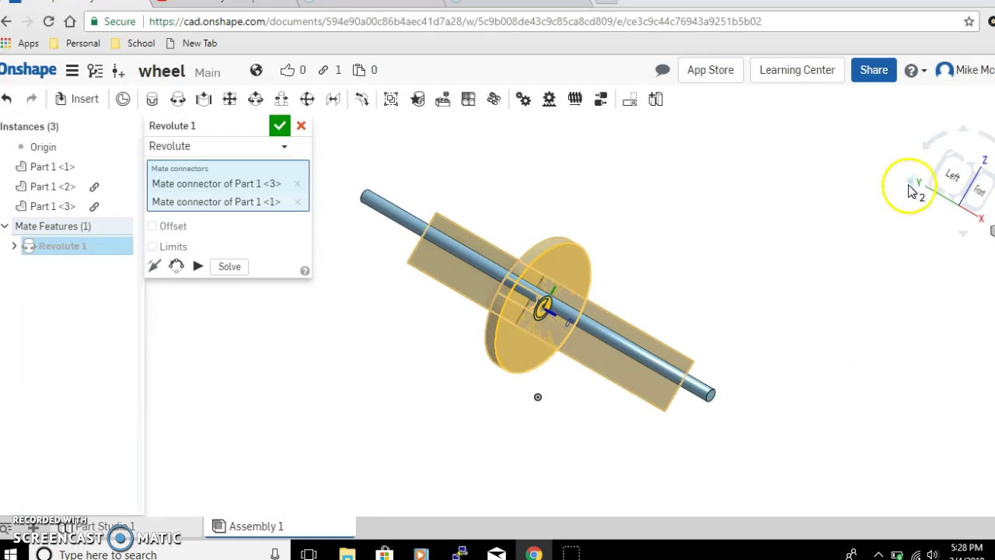
left_click(911, 185)
left_click(956, 223)
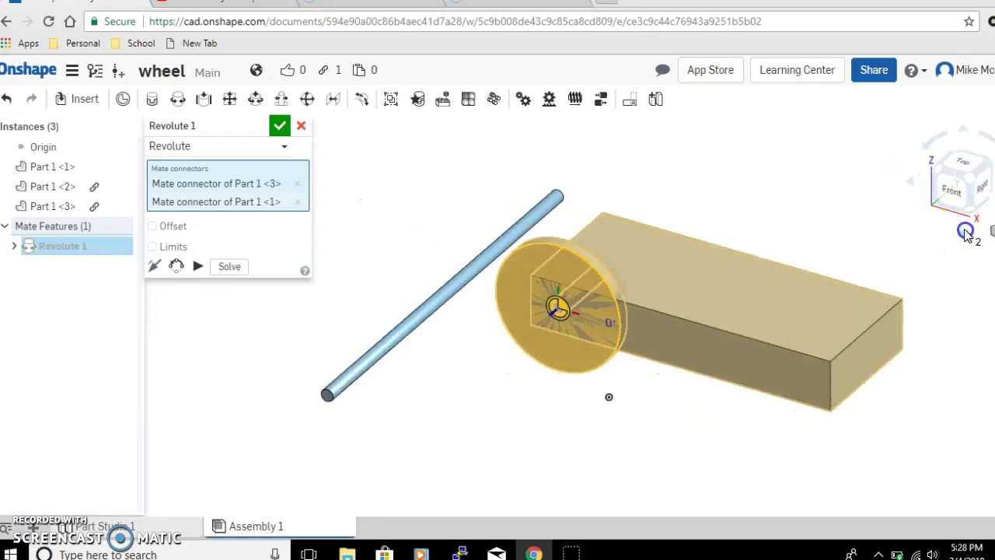
left_click(962, 223)
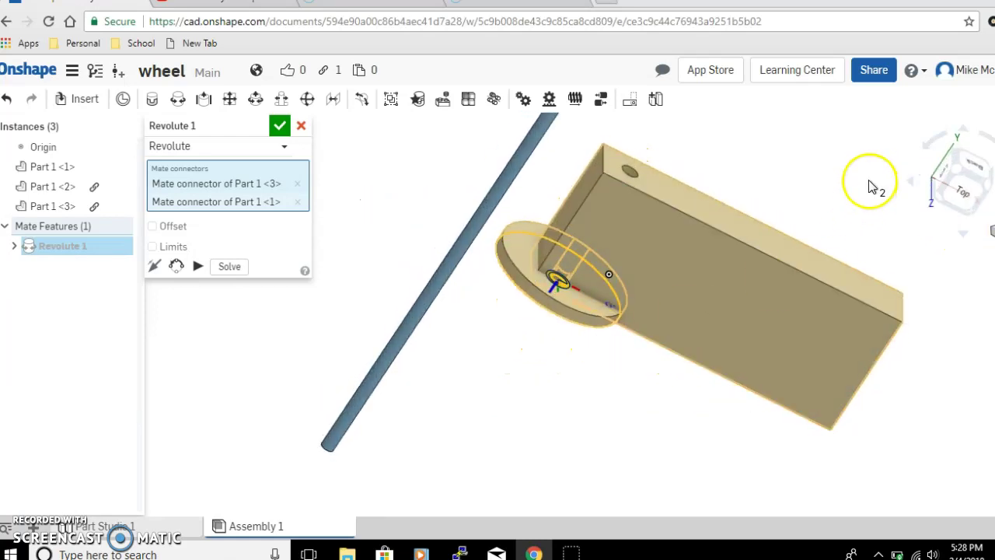
left_click(968, 125)
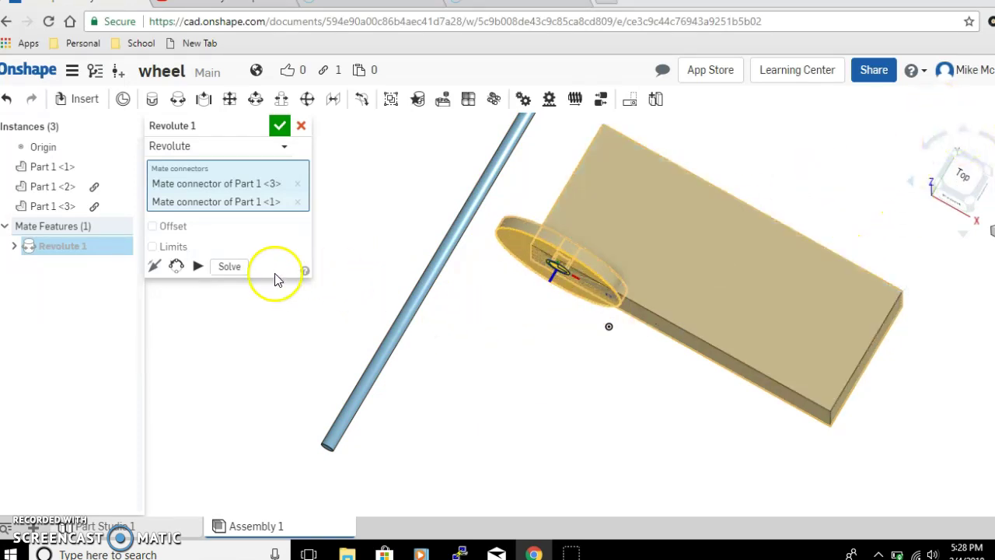
left_click(152, 270)
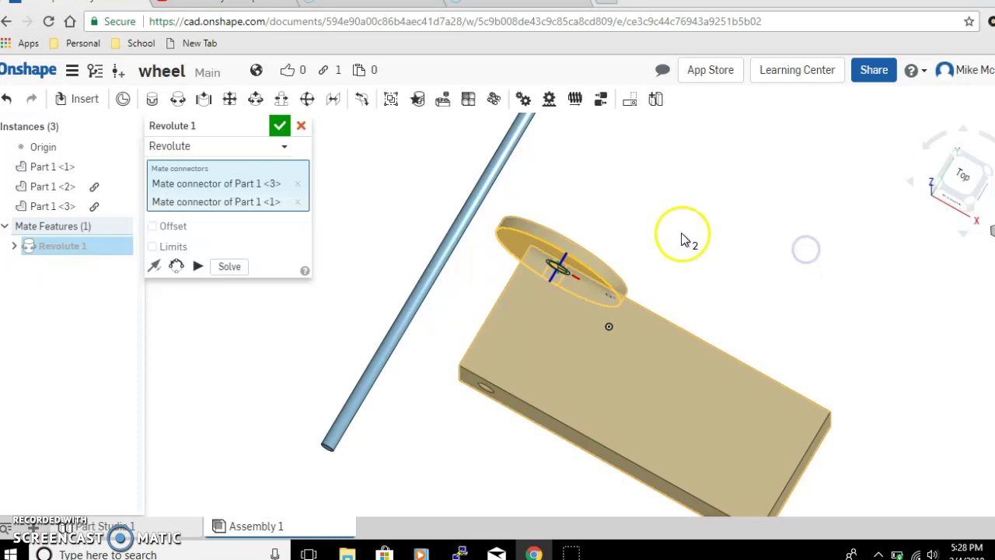
left_click(963, 182)
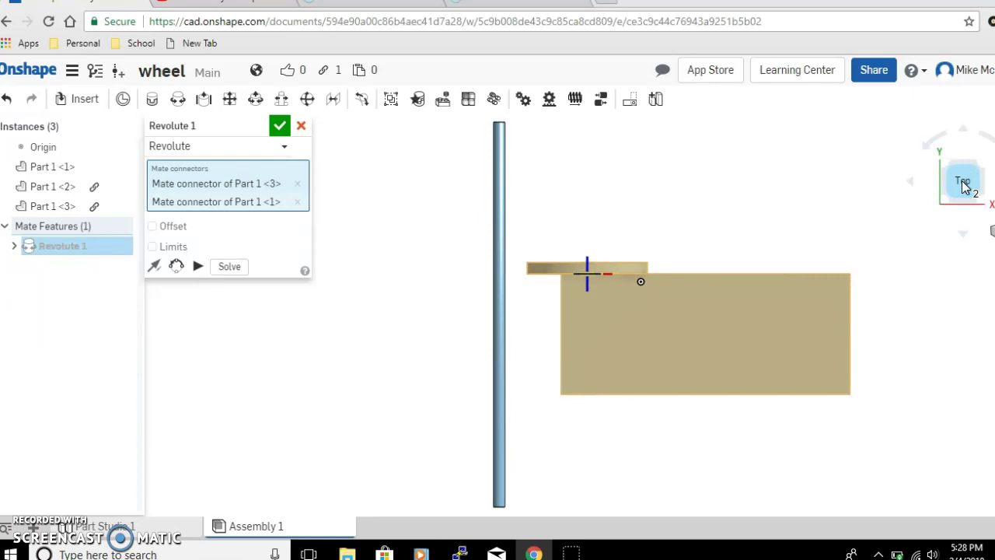
left_click(968, 132)
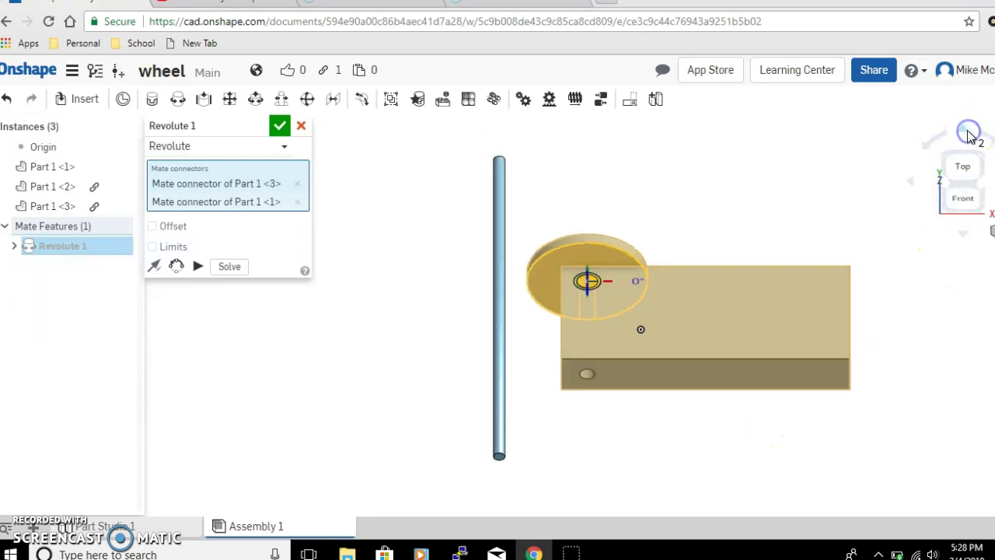
left_click(968, 132)
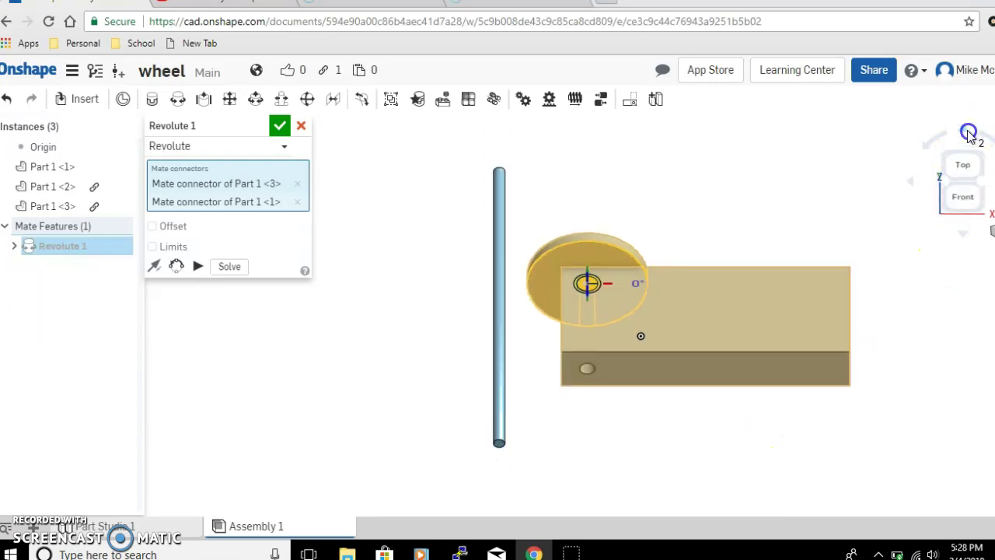
left_click(786, 416)
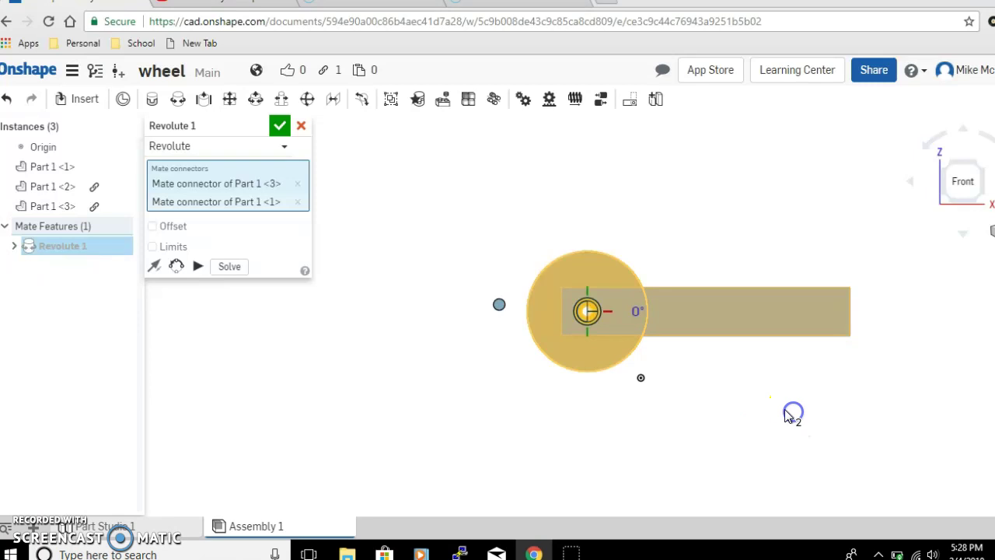
Step: Commit Revolute 1 and copy the wheel Part 1 <1>
left_click(280, 127)
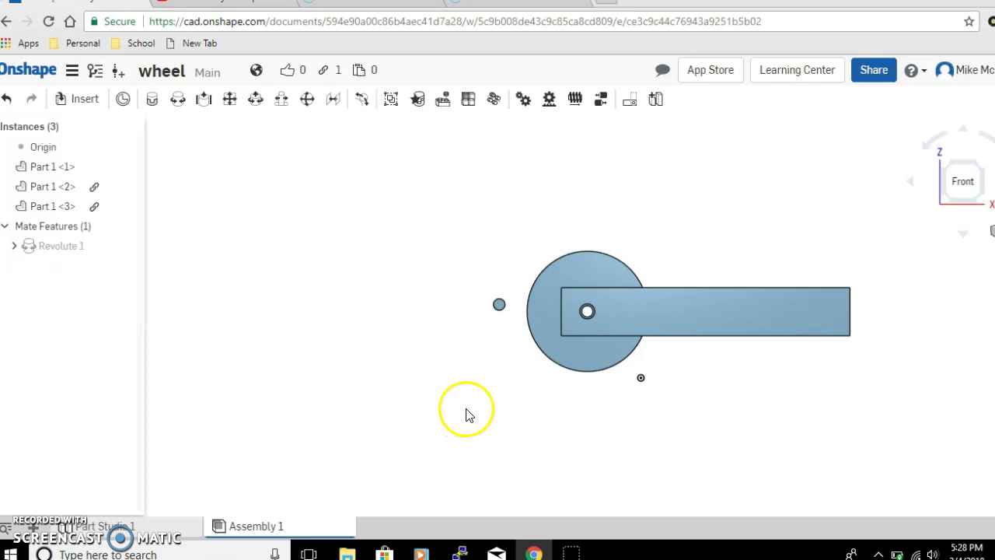
right_click(580, 362)
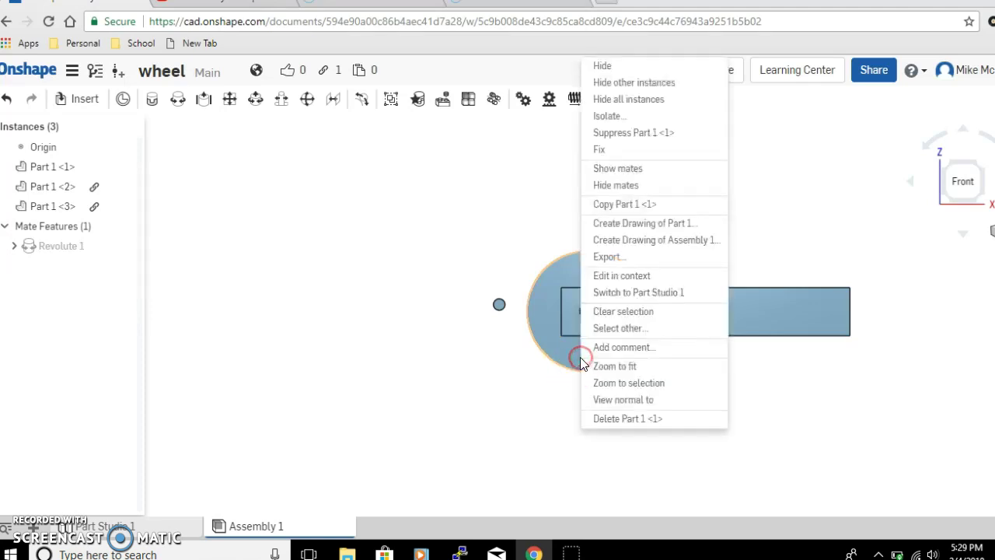
left_click(606, 205)
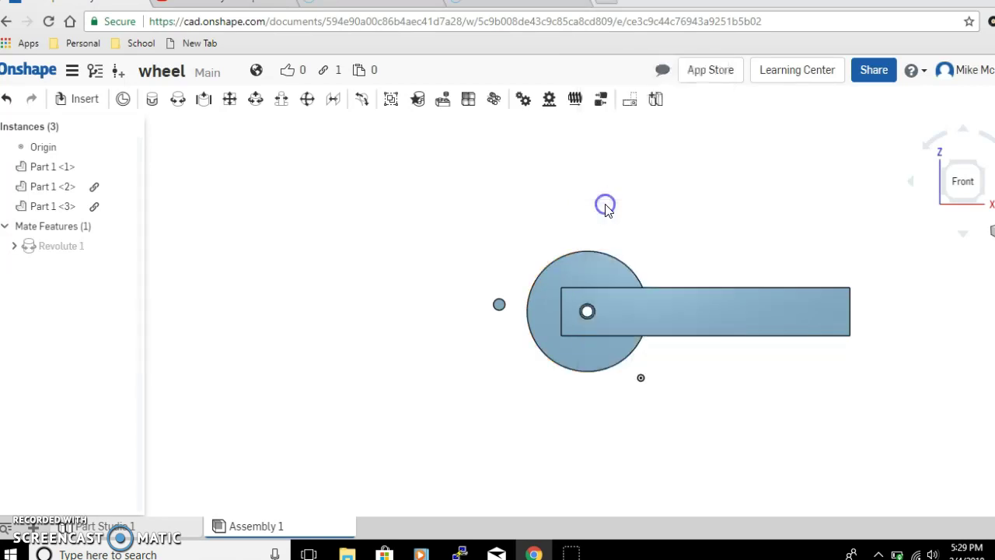
left_click(528, 204)
Step: Paste the copied wheel into the assembly as Part 1 <4>
right_click(337, 210)
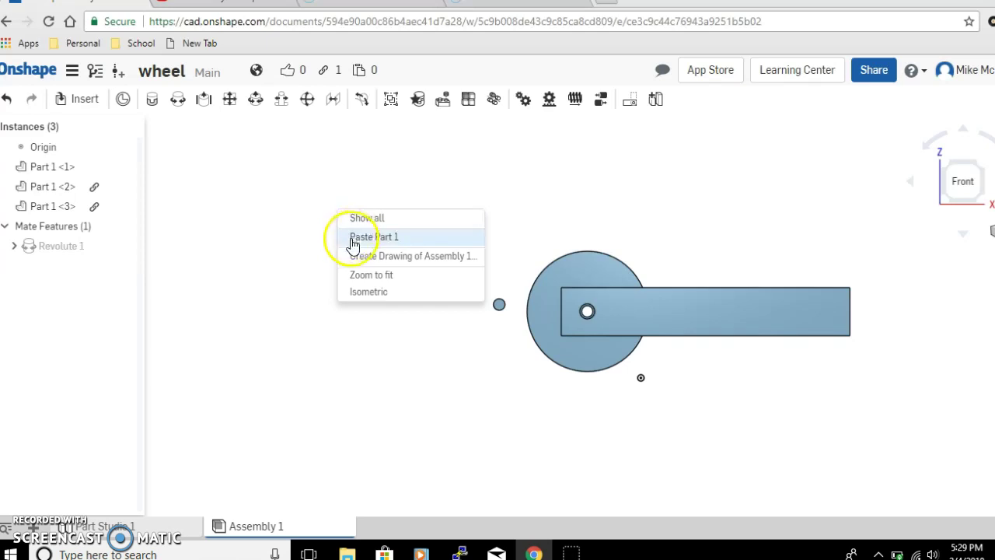
left_click(352, 238)
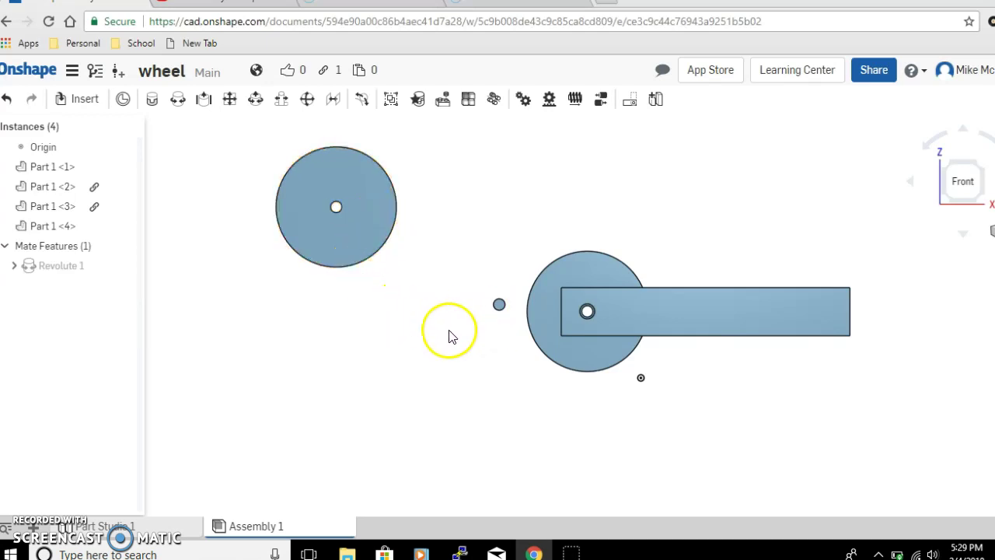
left_click(588, 311)
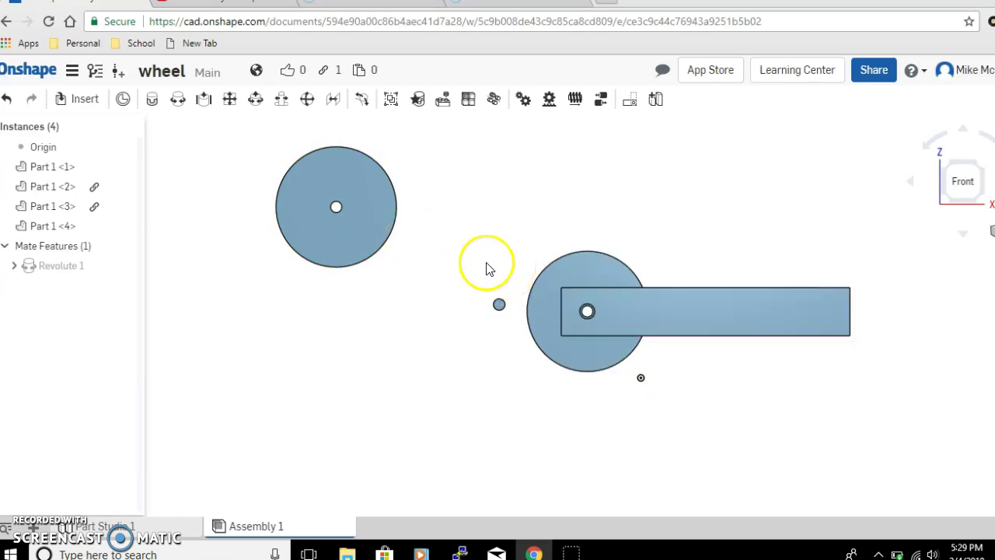
Step: Add Revolute 2 joining wheel Part 1 <4> to the chassis hole, flipped to the block's opposite end
left_click(177, 105)
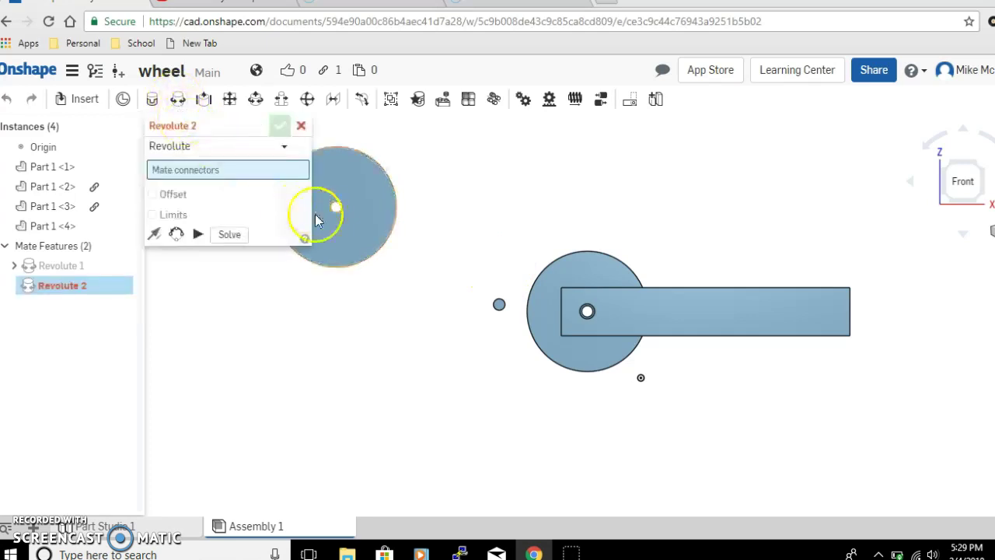
left_click(338, 207)
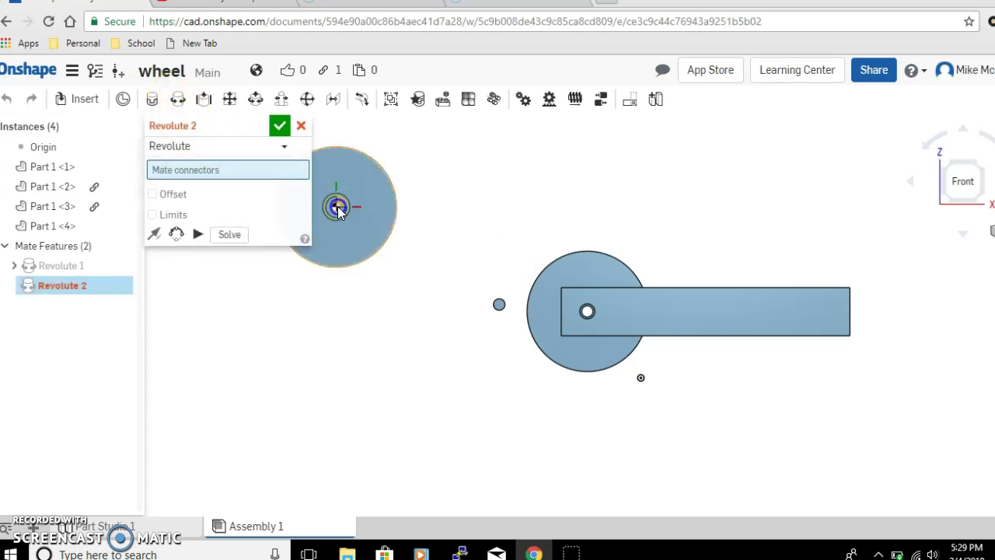
left_click(589, 312)
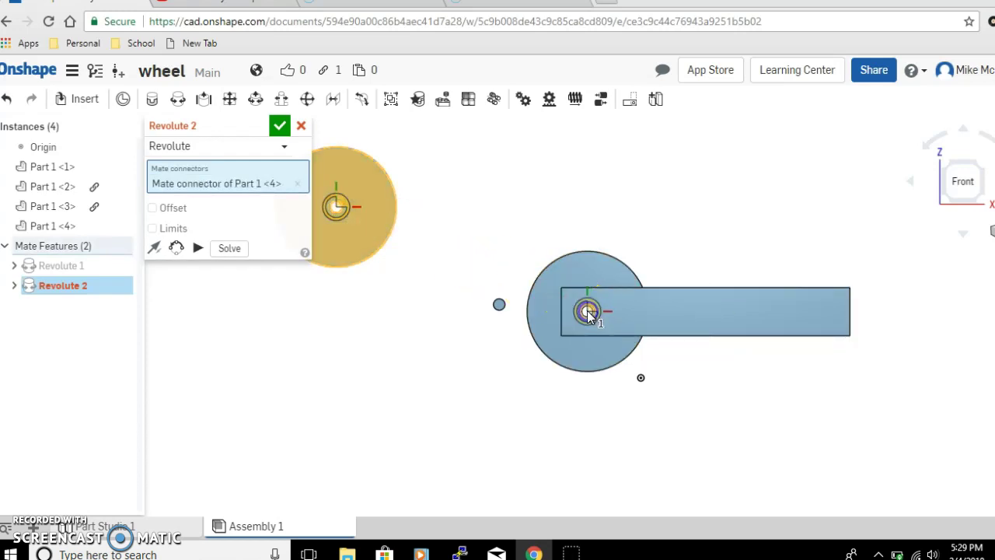
left_click(278, 127)
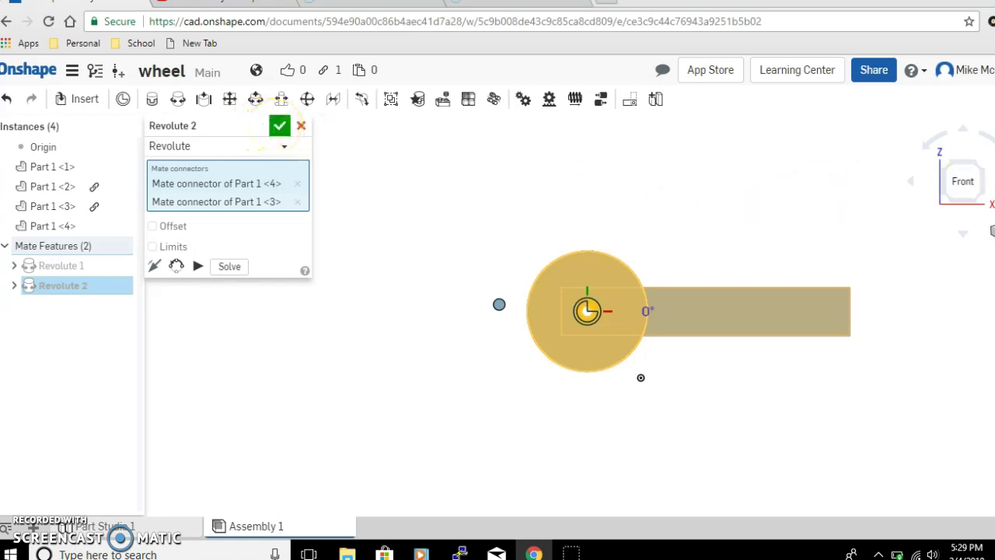
key("shift+3")
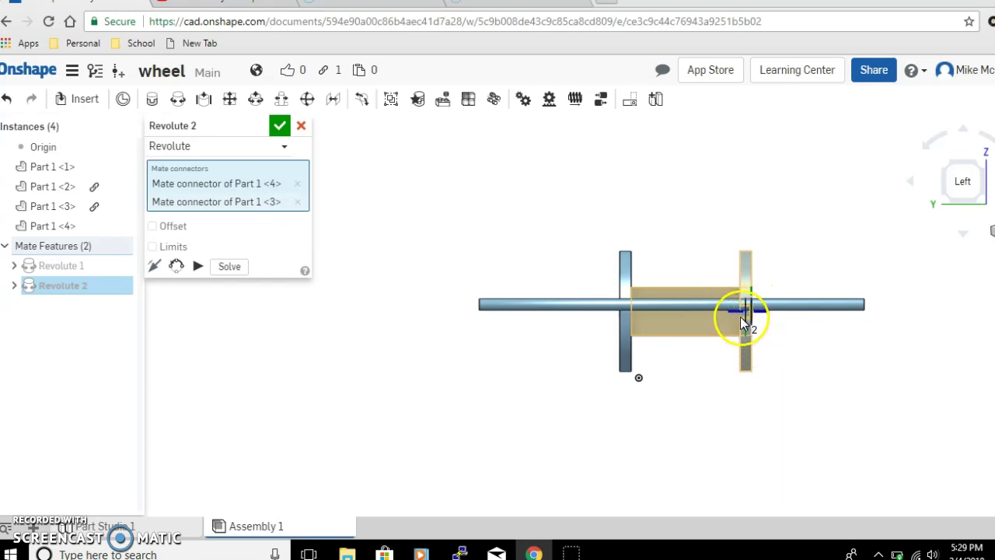
left_click(153, 268)
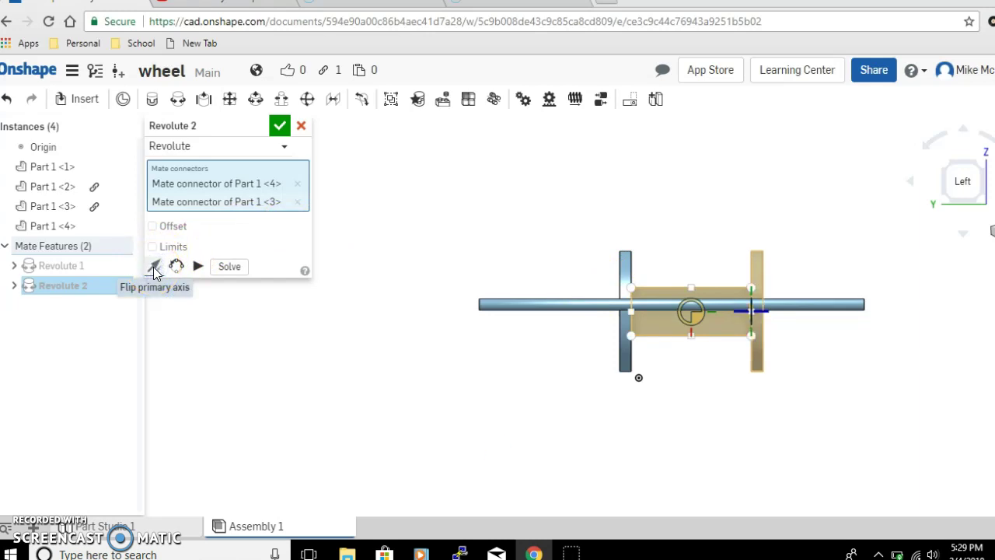
left_click(280, 128)
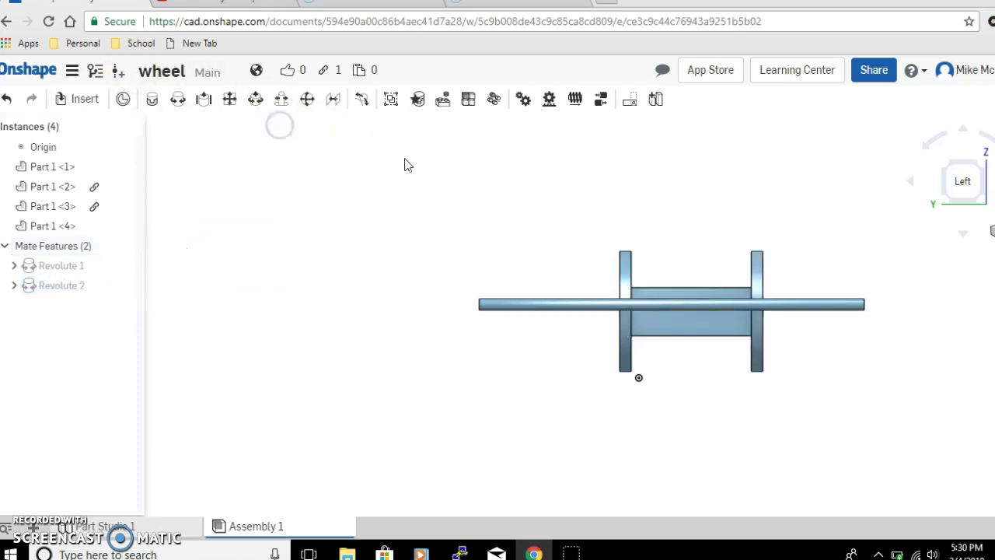
Step: Orbit around the assembly from below and back, settling on an angled Front/Right view
left_click(964, 235)
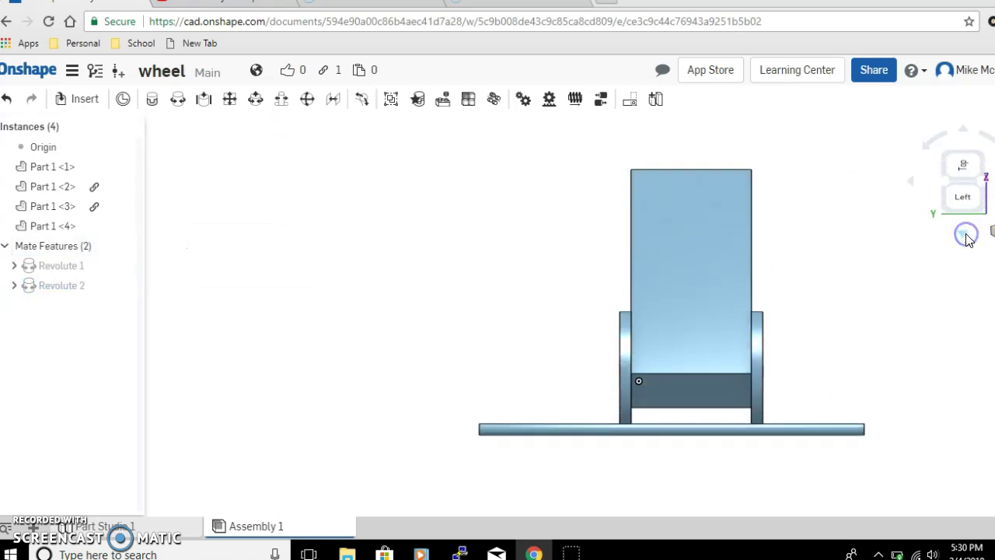
left_click(965, 235)
left_click(966, 235)
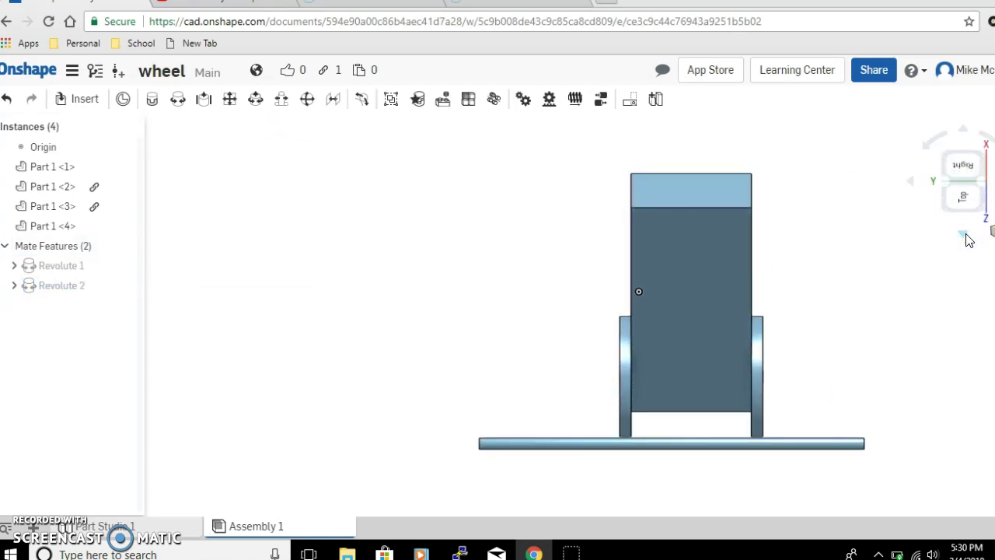
left_click(967, 236)
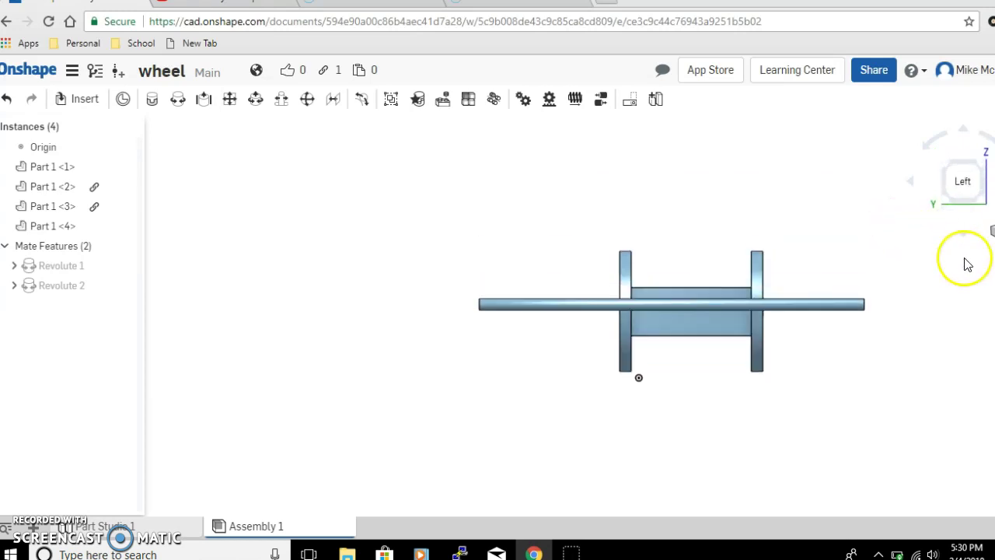
left_click(907, 183)
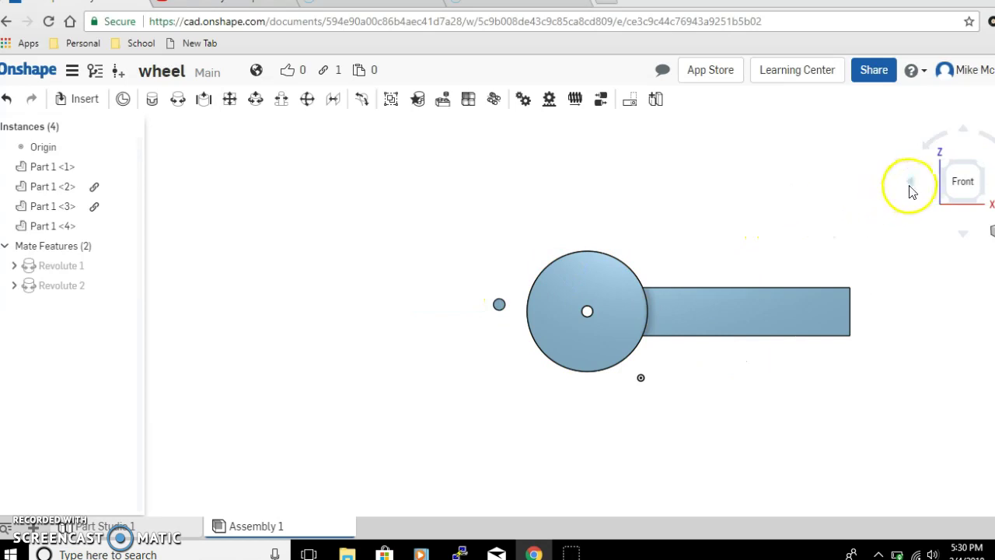
left_click(910, 182)
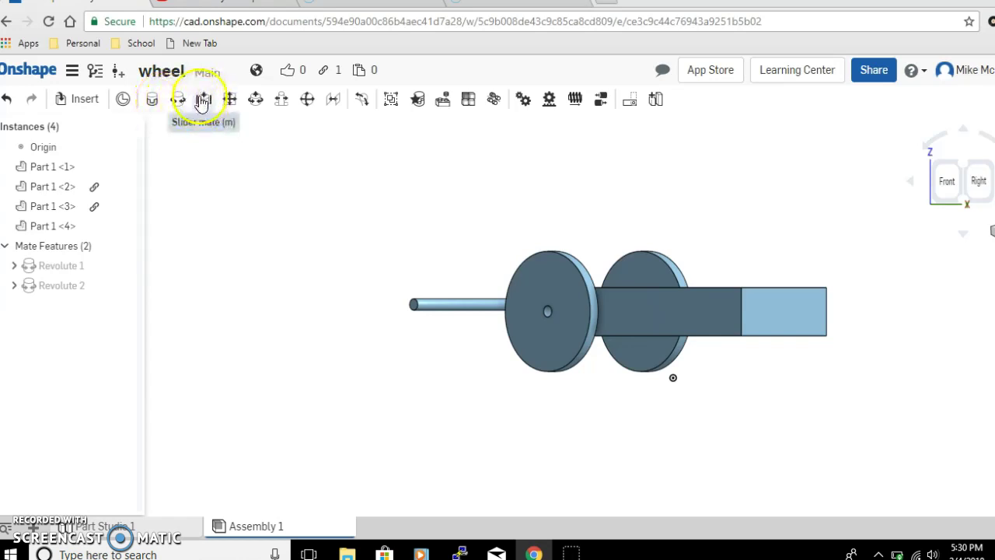
Step: Create Slider 1 linking the axle-end connector to the second wheel's centre connector
mouse_move(202, 104)
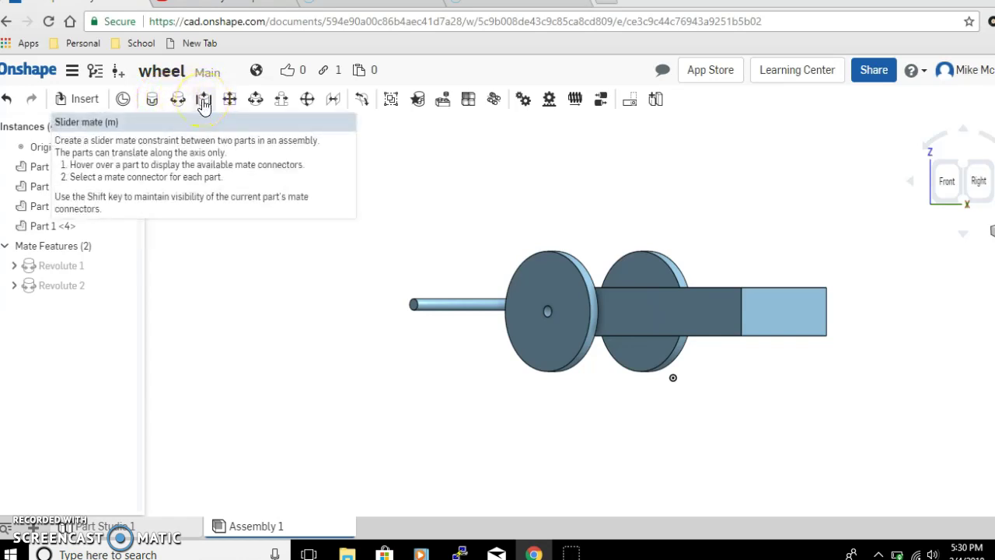
left_click(202, 104)
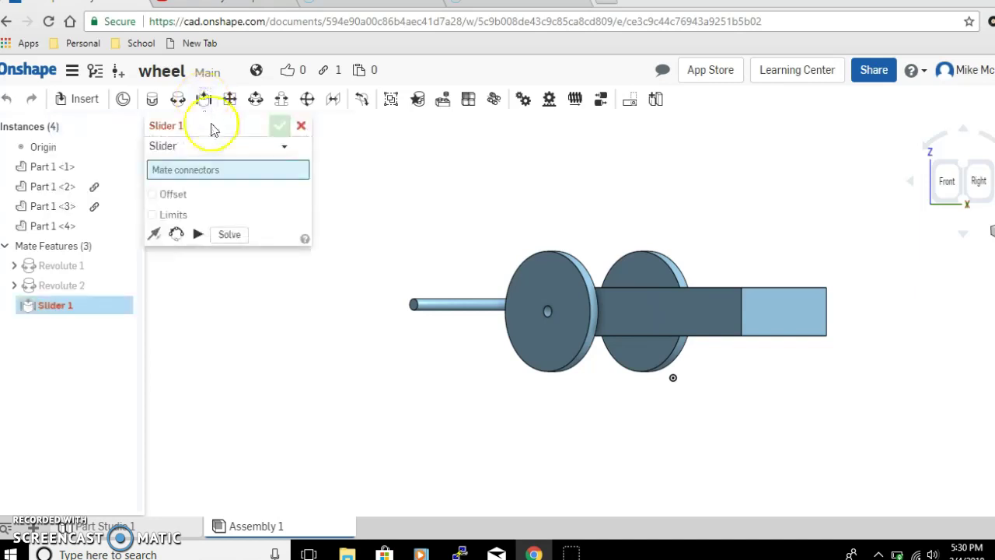
left_click(415, 304)
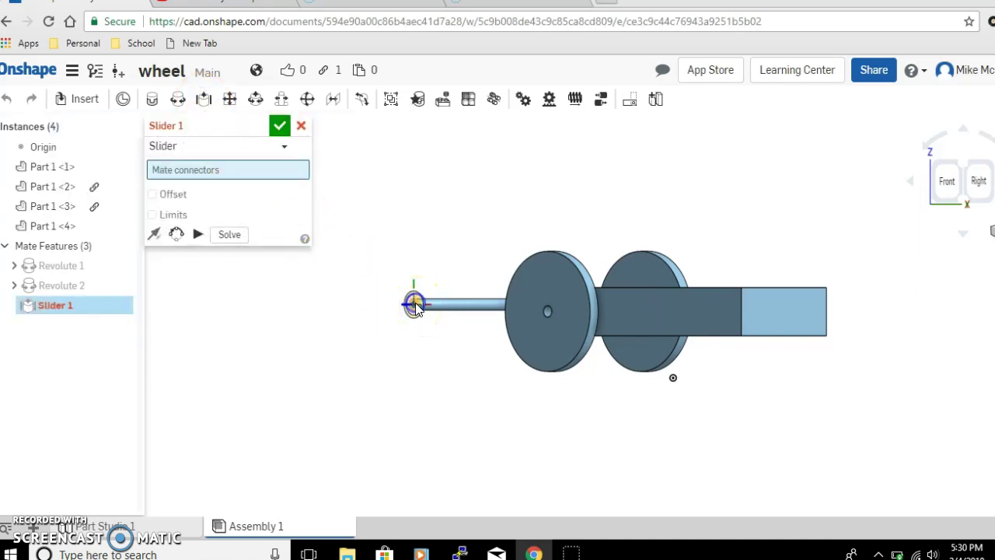
left_click(549, 312)
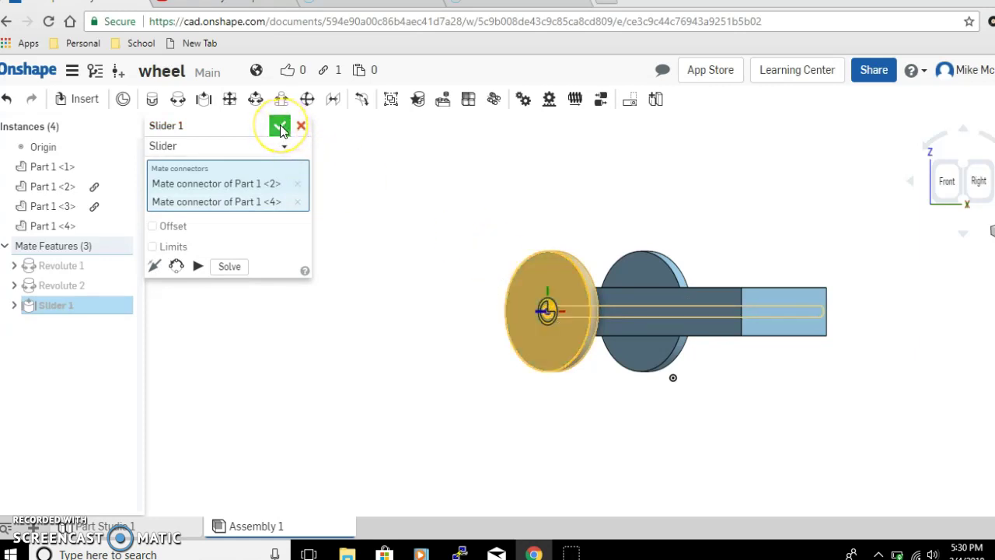
left_click(913, 189)
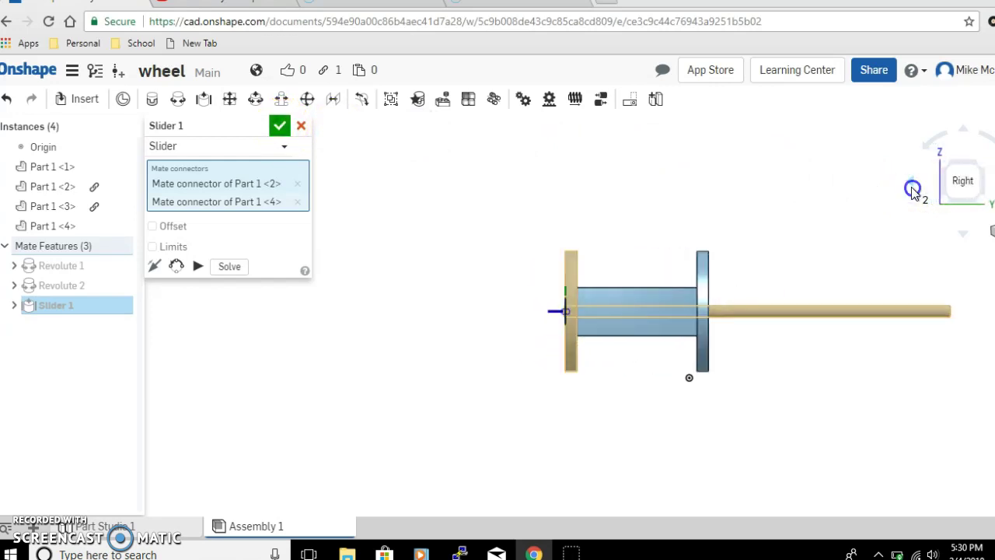
left_click(912, 190)
left_click(912, 190)
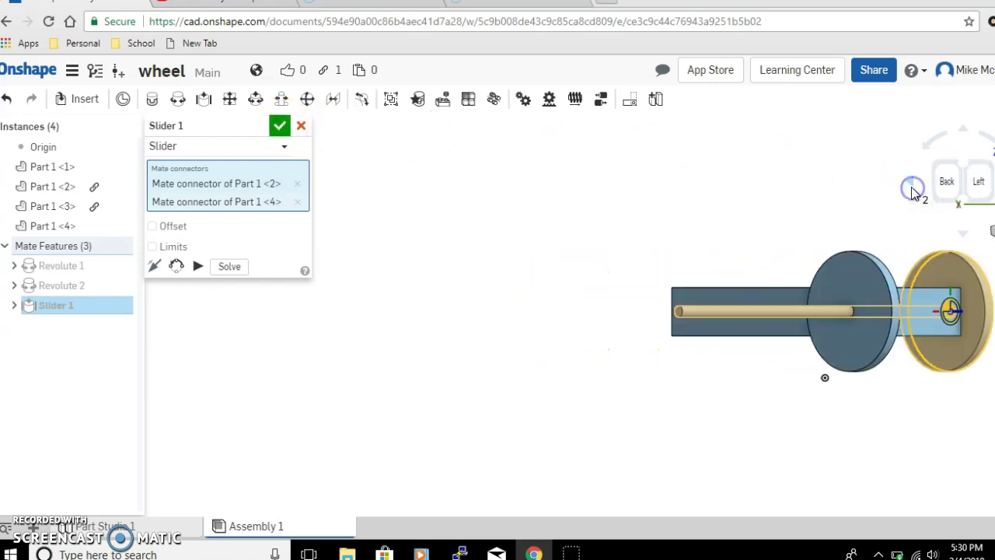
left_click(913, 190)
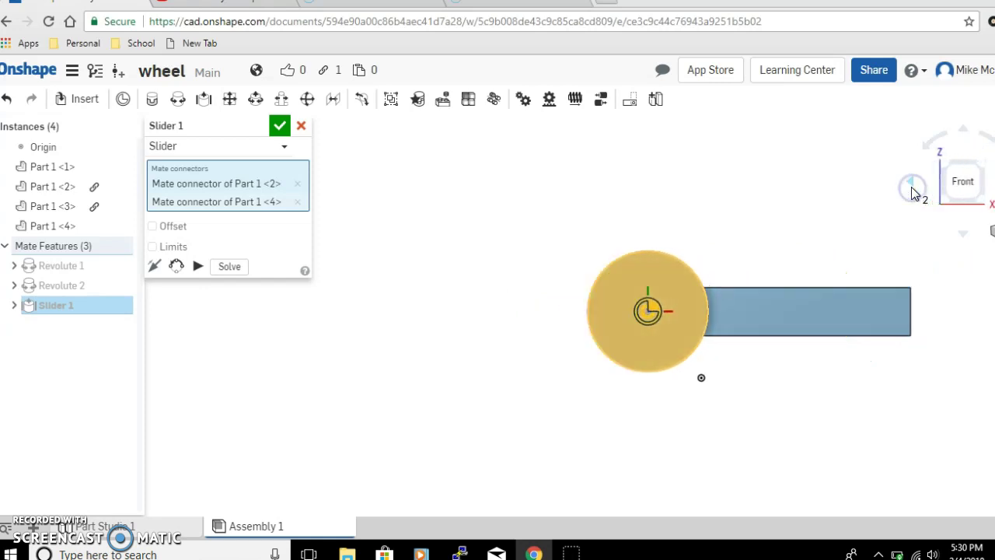
left_click(279, 128)
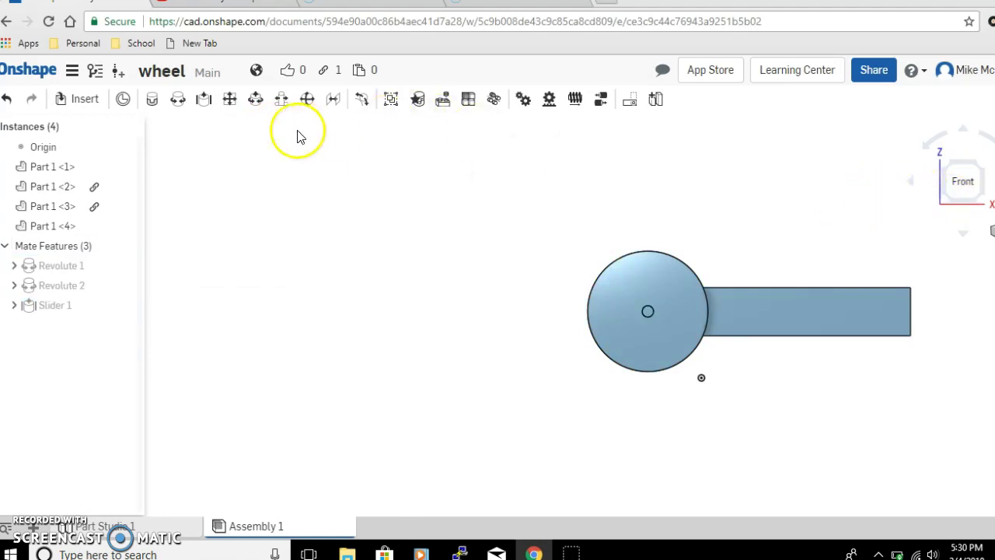
Step: From the Top view, drag the axle left until it protrudes past both wheels
left_click(907, 184)
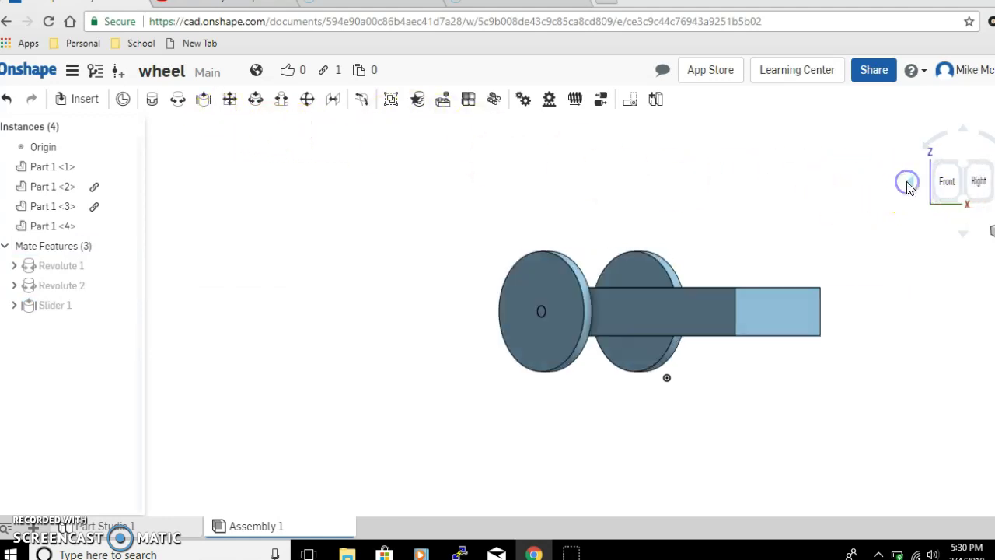
left_click(912, 189)
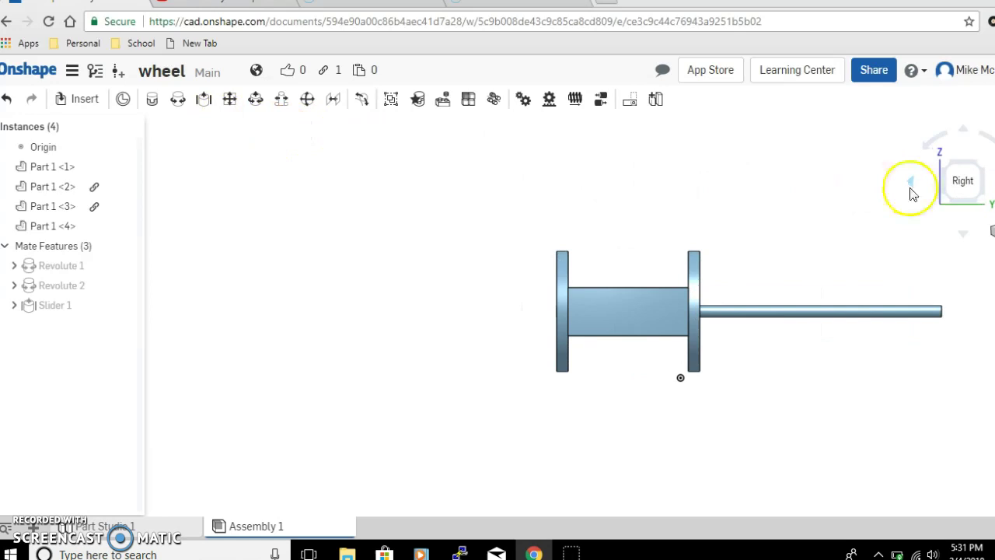
left_click(961, 232)
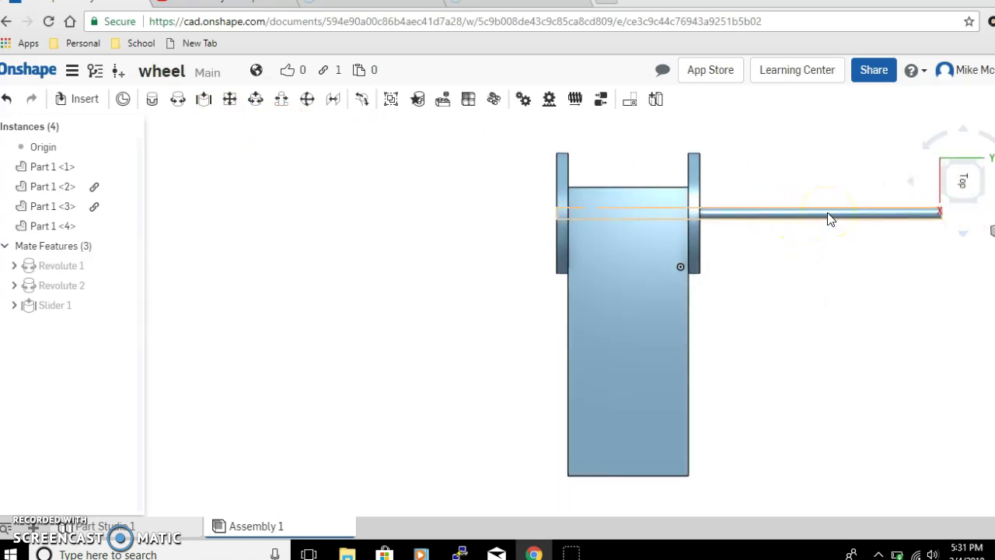
left_click_drag(828, 215, 713, 205)
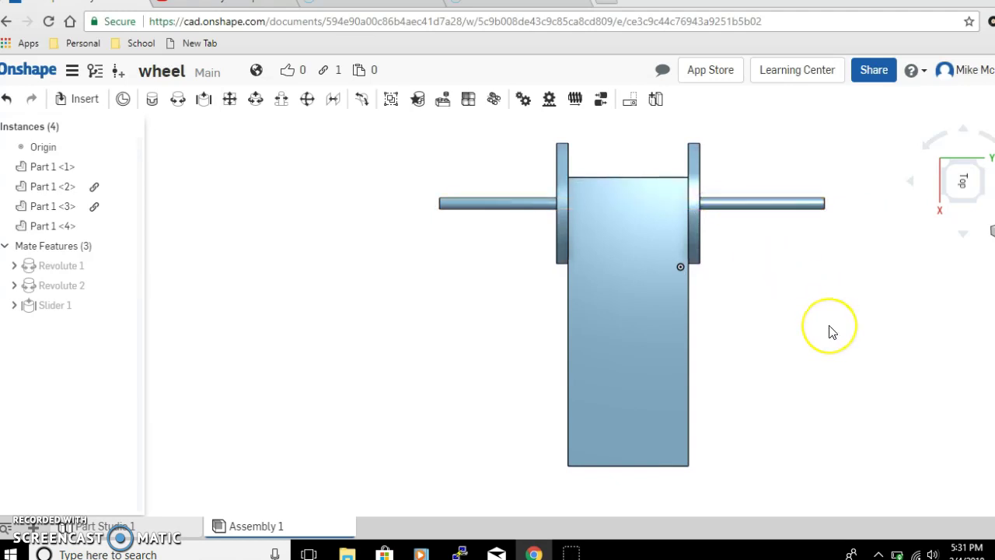